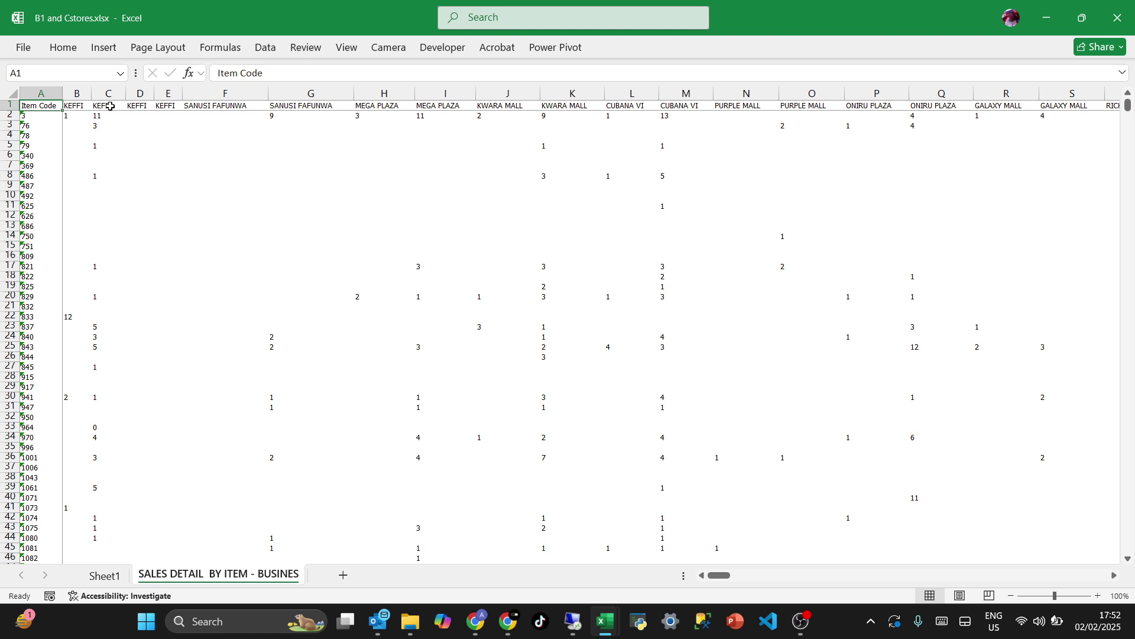
Examine the repeated store names in the header row, including the KEFFI columns B:E and the MEGA PLAZA columns H:I.
key("Down")
key("Up")
key("Right")
key("Right")
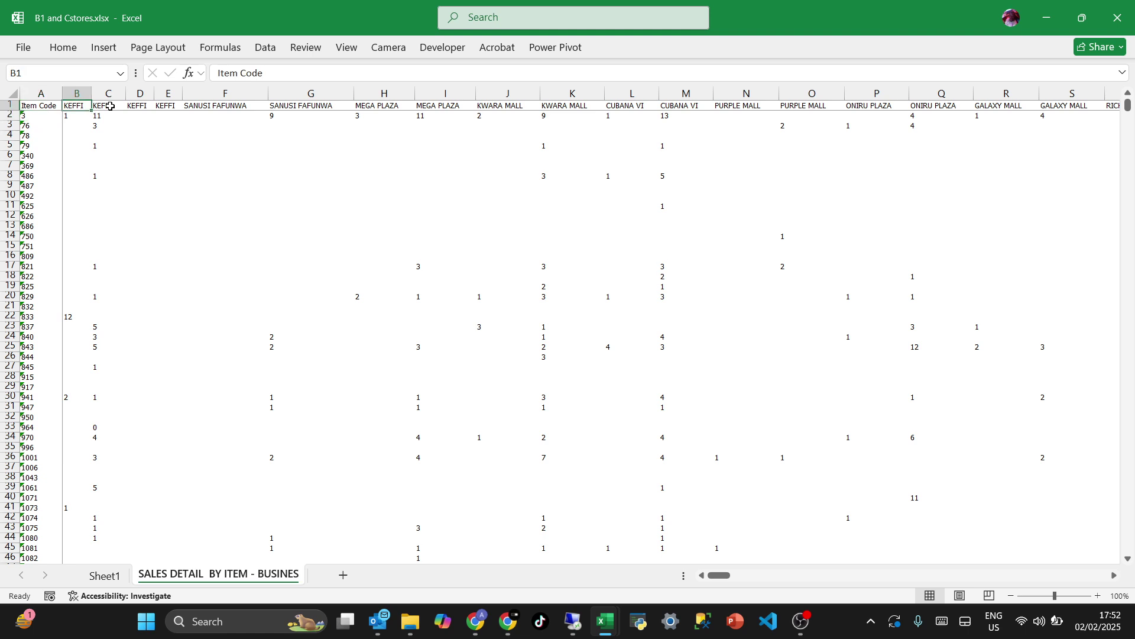
key("Right")
key("Right")
key("Right")
key("Down")
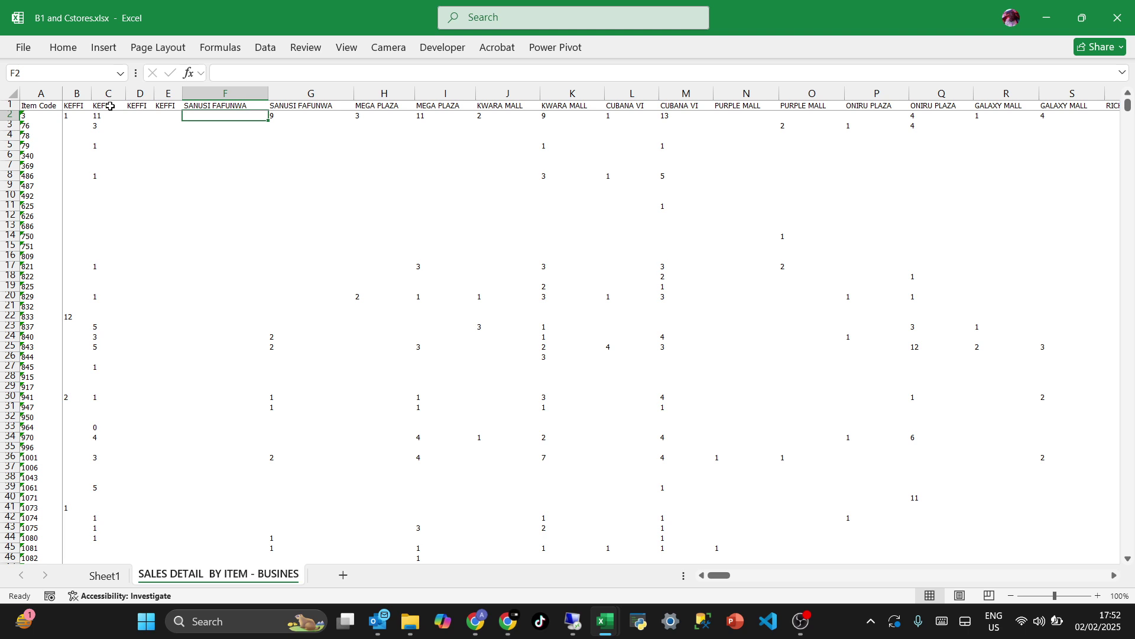
key("Up")
key("Down")
key("Down")
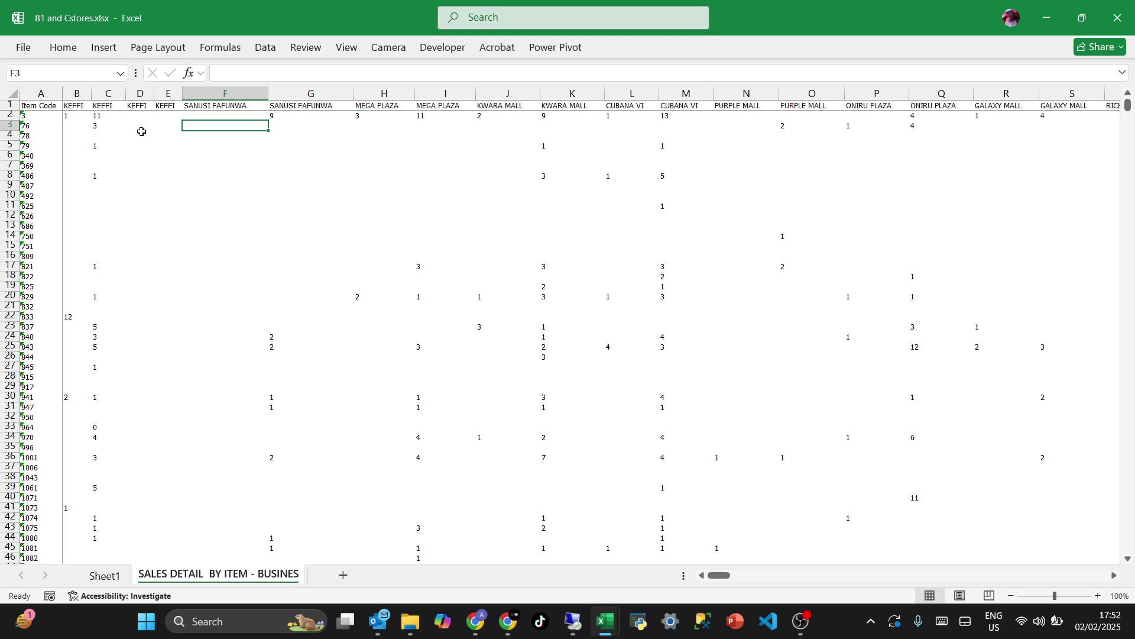
left_click_drag(77, 96, 160, 102)
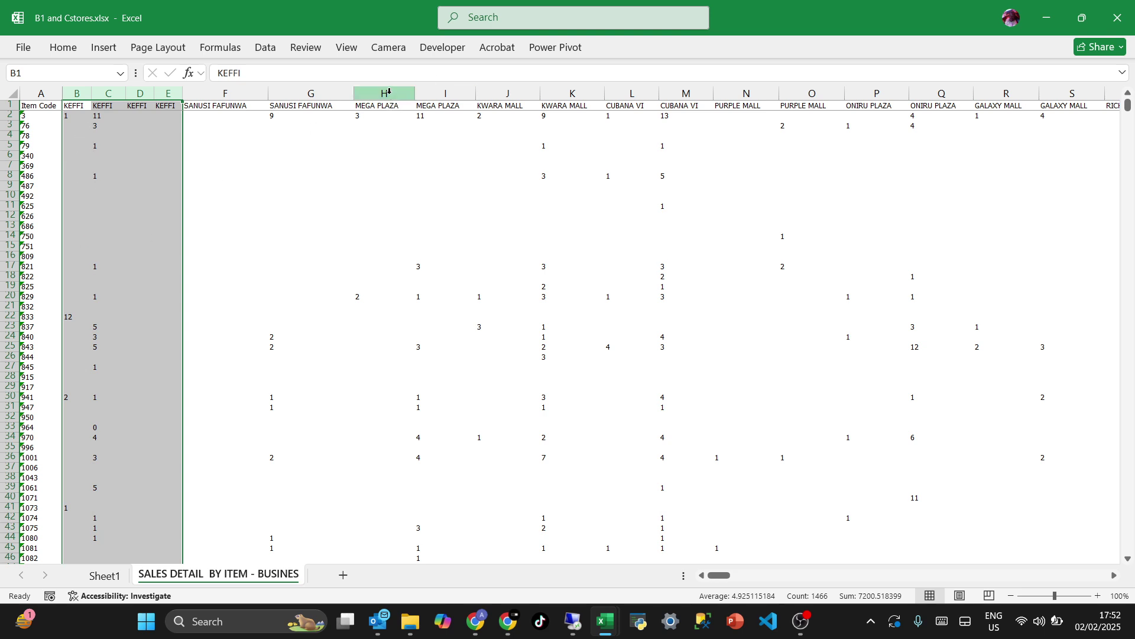
left_click_drag(385, 94, 446, 93)
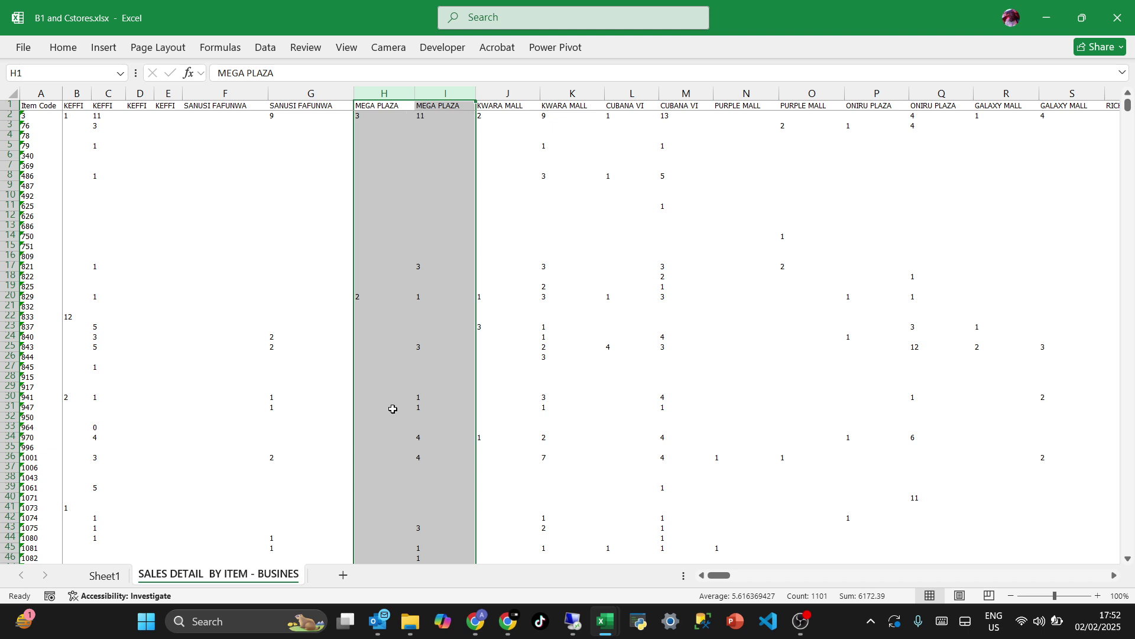
Inspect the far end of the header row and the blank columns beyond the last PRICELESS MALL column.
left_click(422, 105)
key("ctrl+Right")
key("Right")
key("Right")
key("Right")
key("Right")
key("Right")
key("Right")
key("Right")
key("Right")
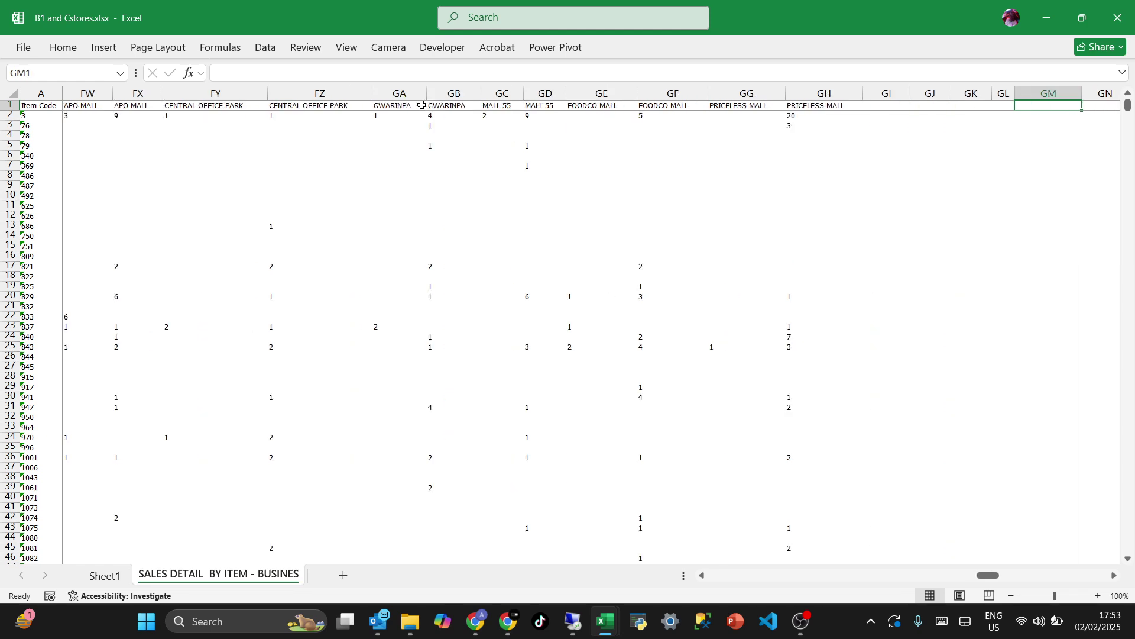
key("Left")
key("Left")
key("Left")
key("Left")
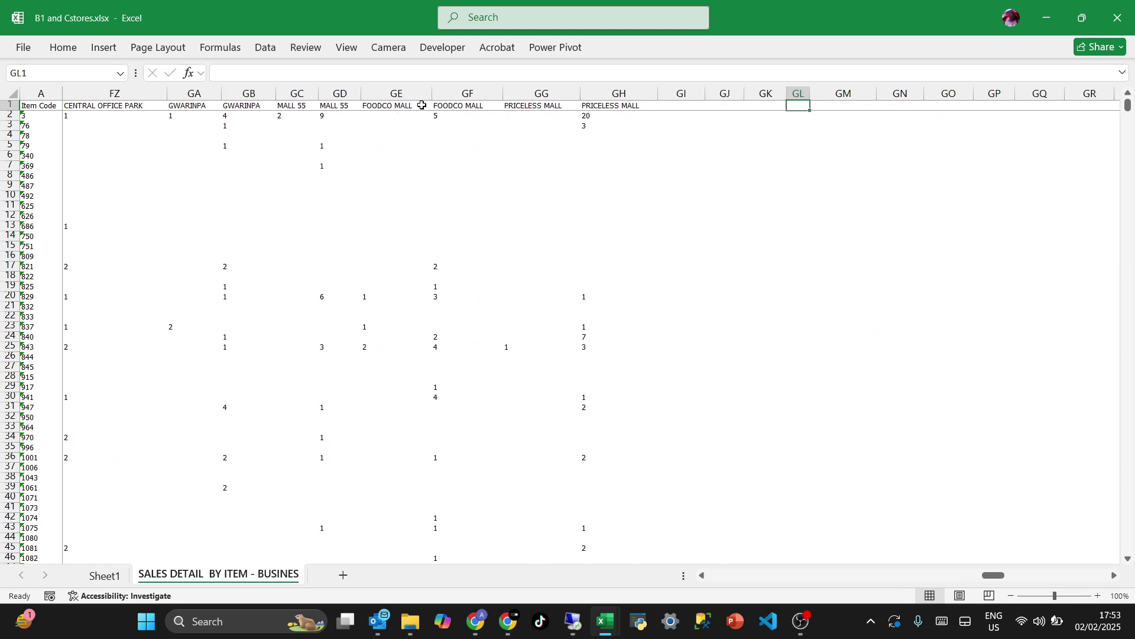
key("Left")
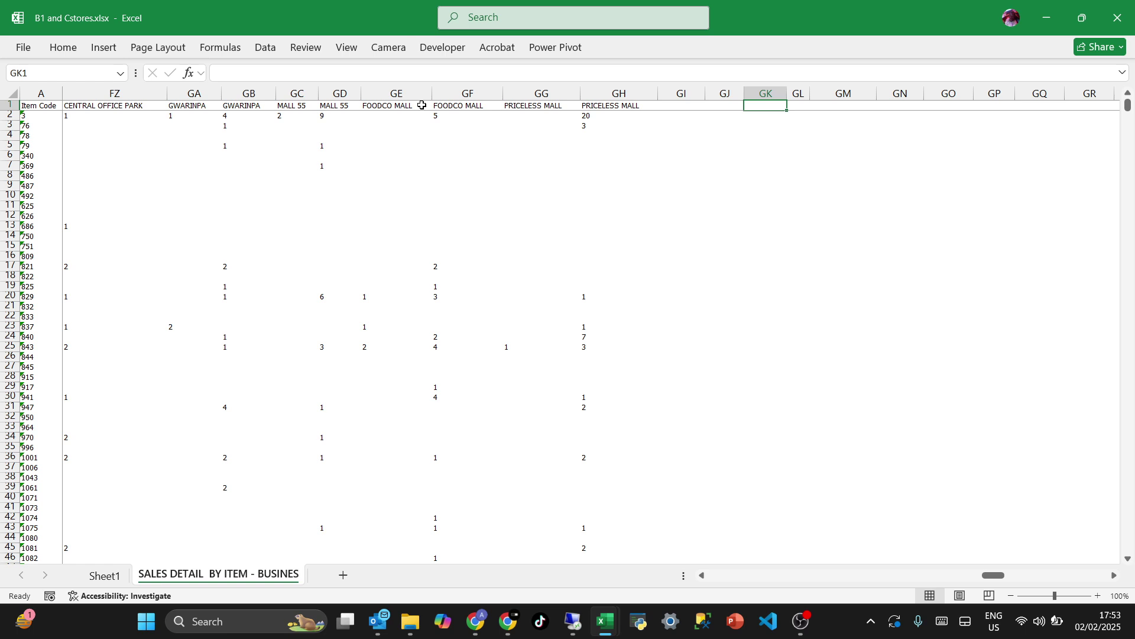
key("ctrl+Left")
key("ctrl+Left")
key("Down")
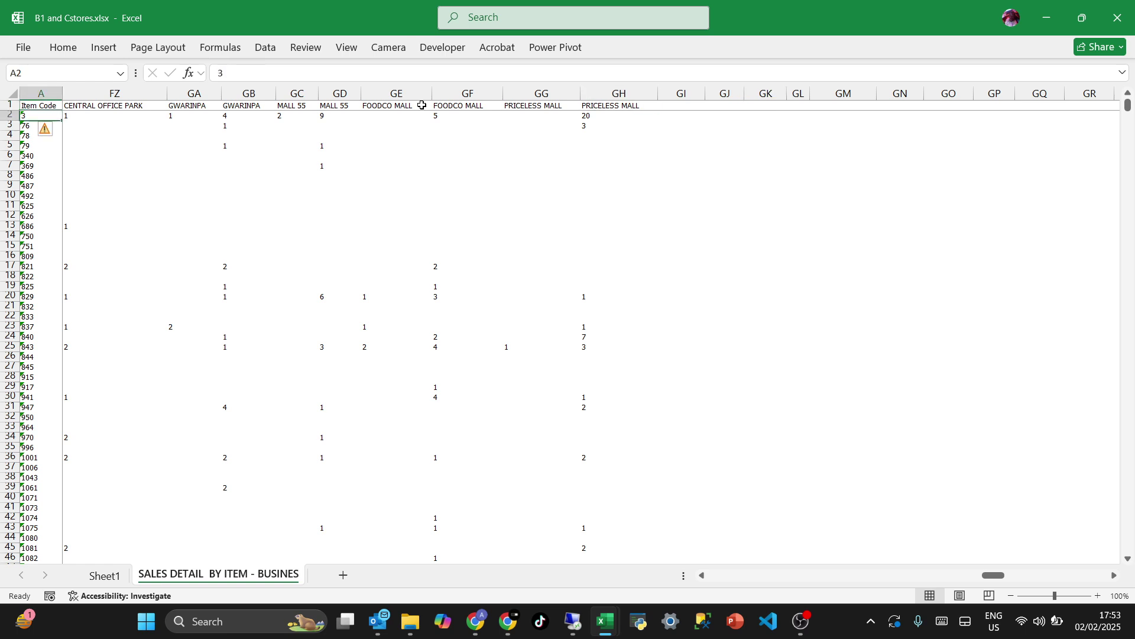
Copy the whole header row 1 and paste it transposed into a new sheet, starting at B1.
left_click(9, 104)
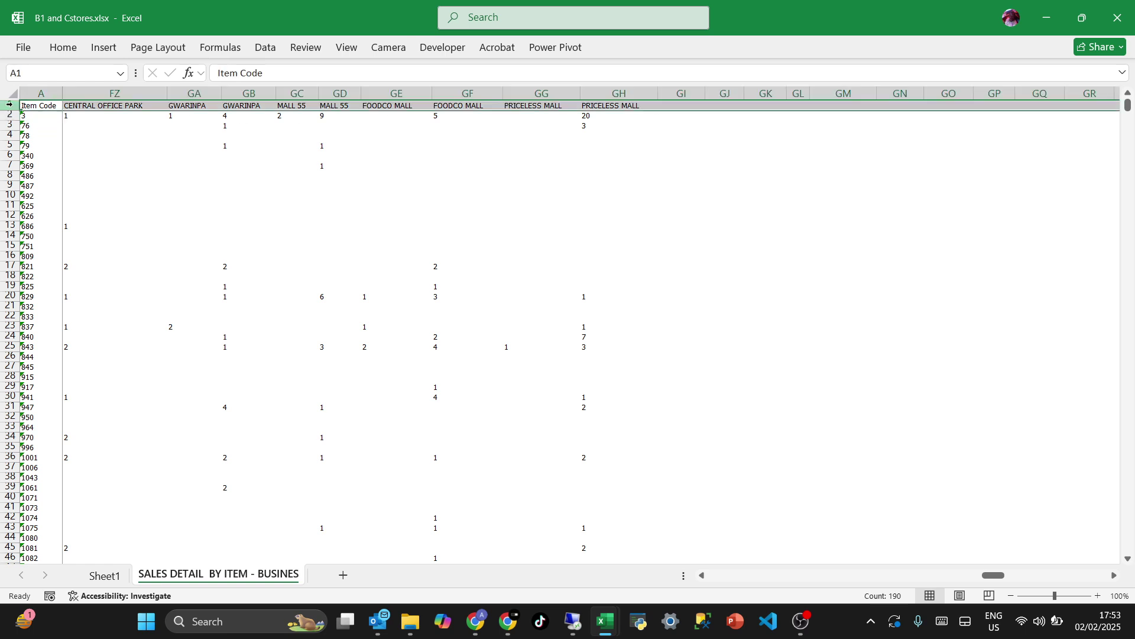
key("ctrl+c")
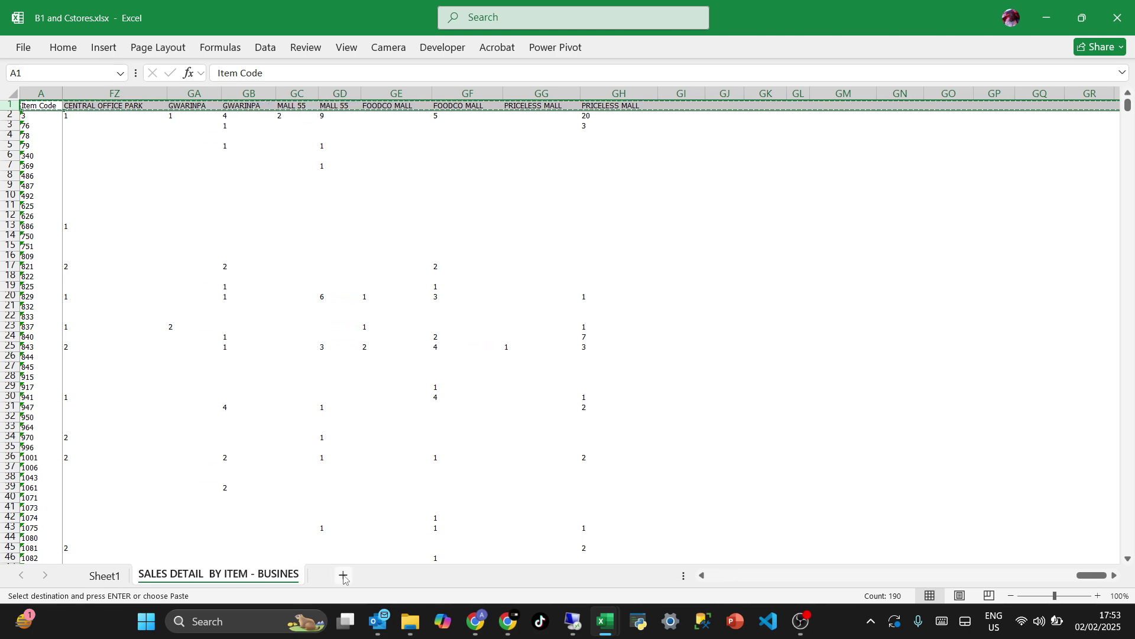
left_click(393, 575)
left_click(91, 108)
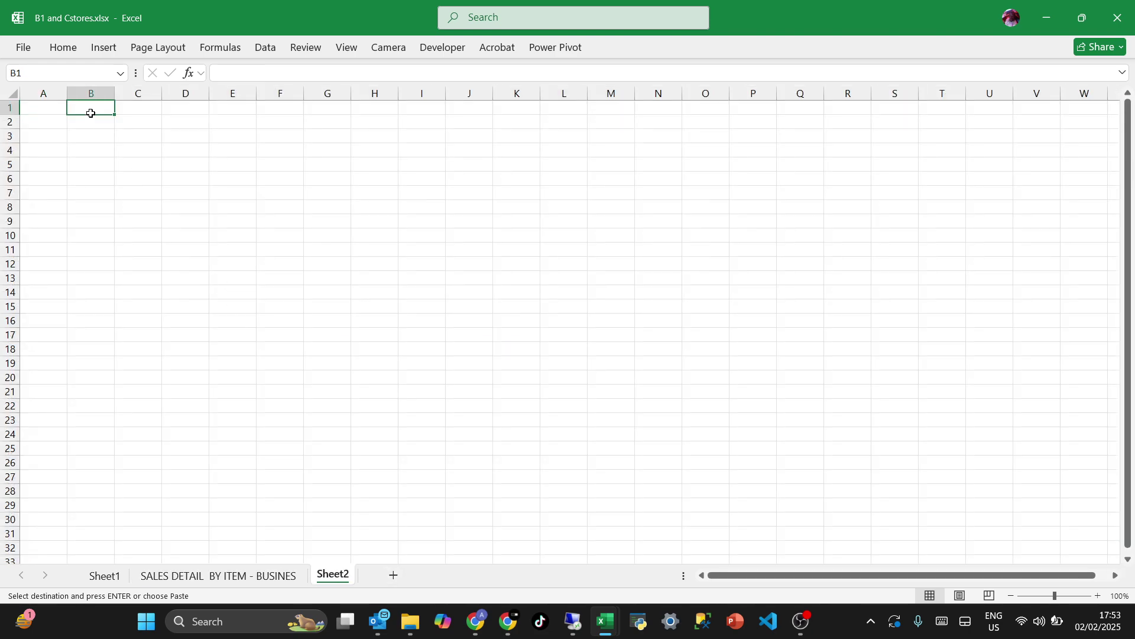
right_click(92, 111)
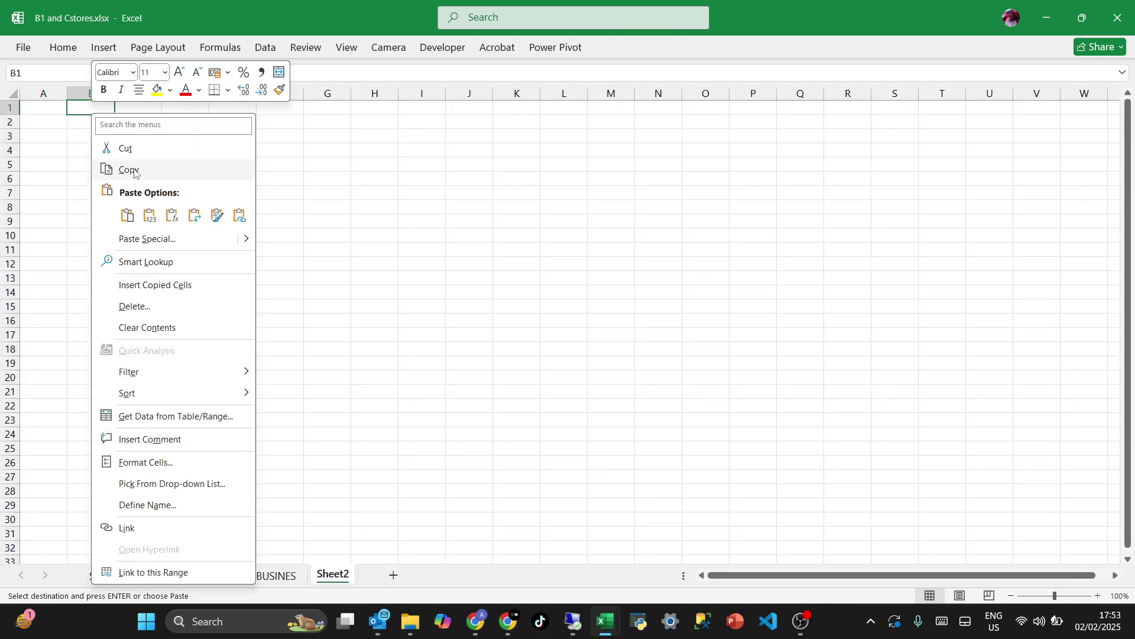
left_click(193, 216)
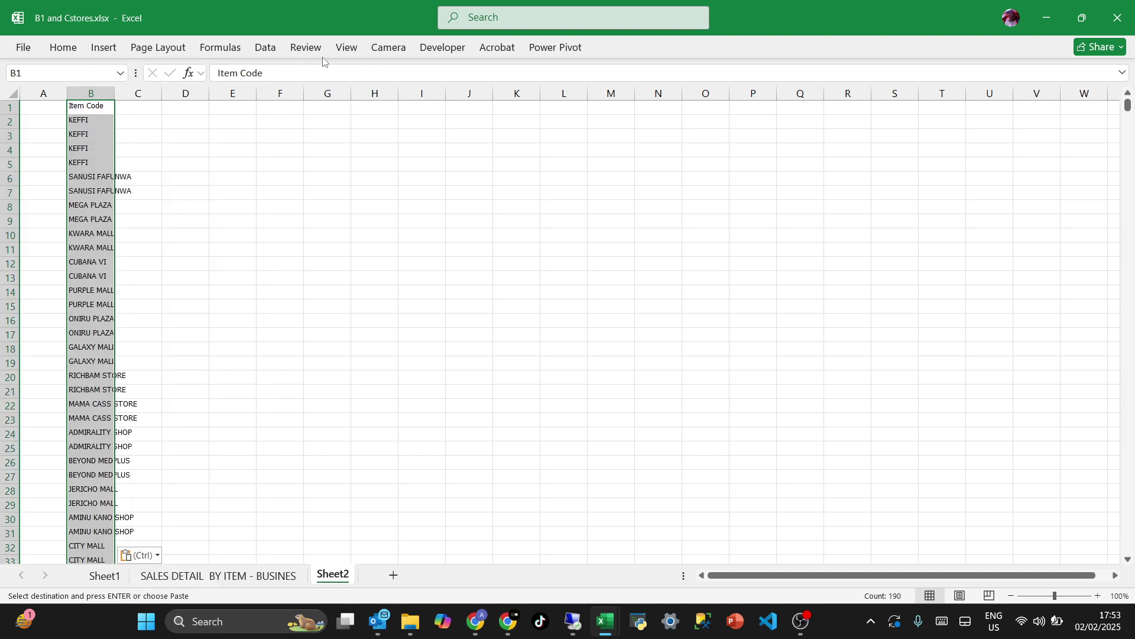
Remove the duplicates from the pasted names in column B.
left_click(267, 48)
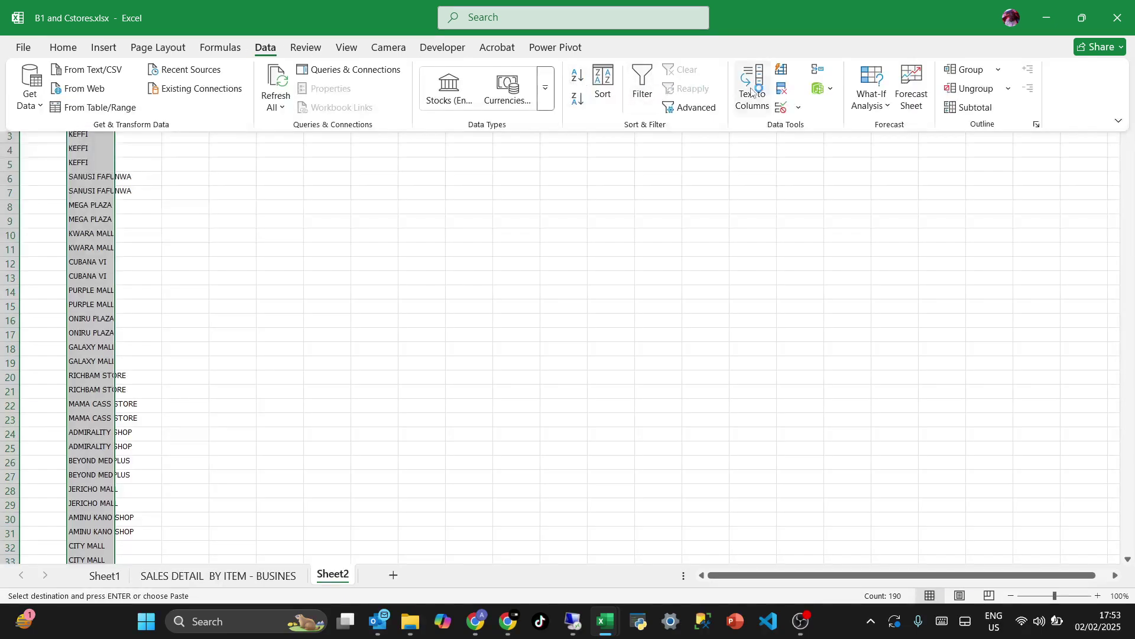
left_click(783, 90)
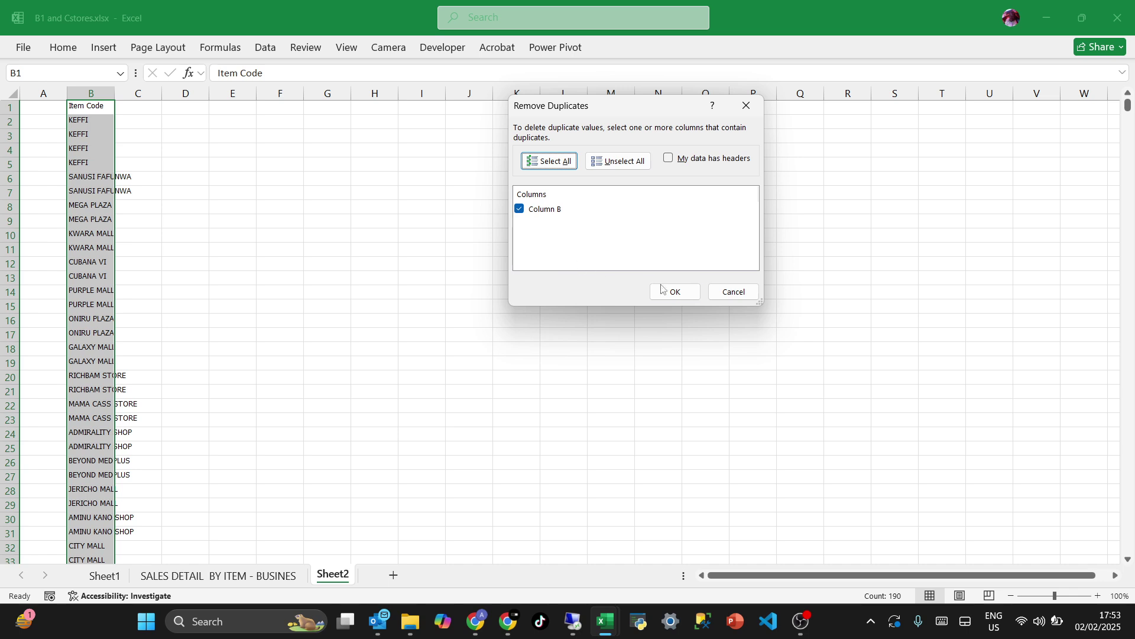
left_click(662, 290)
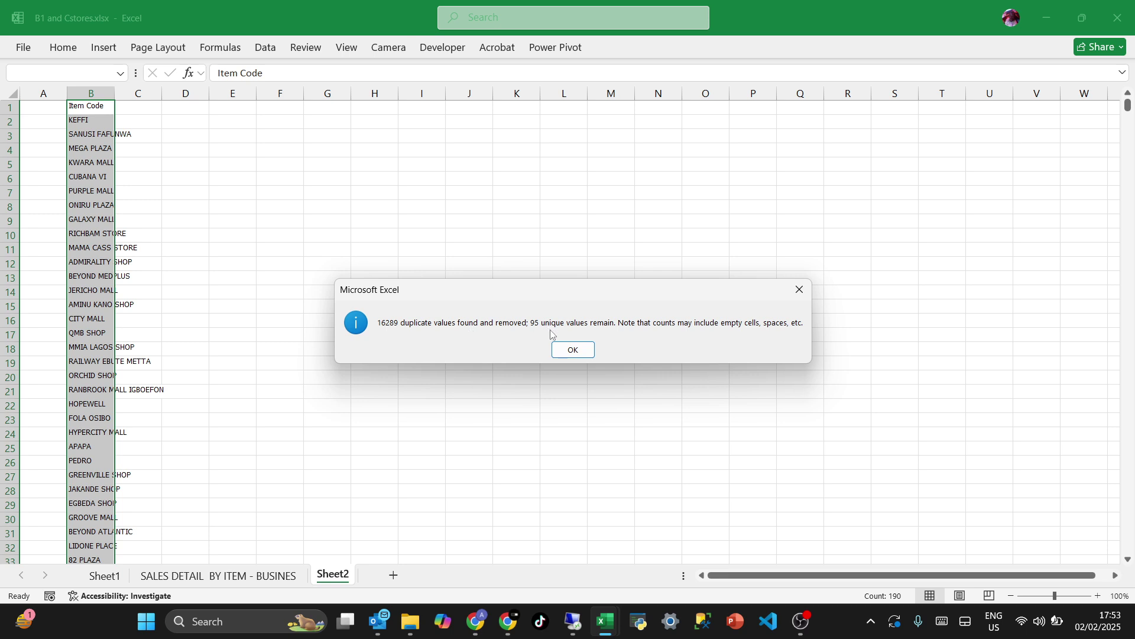
left_click(573, 352)
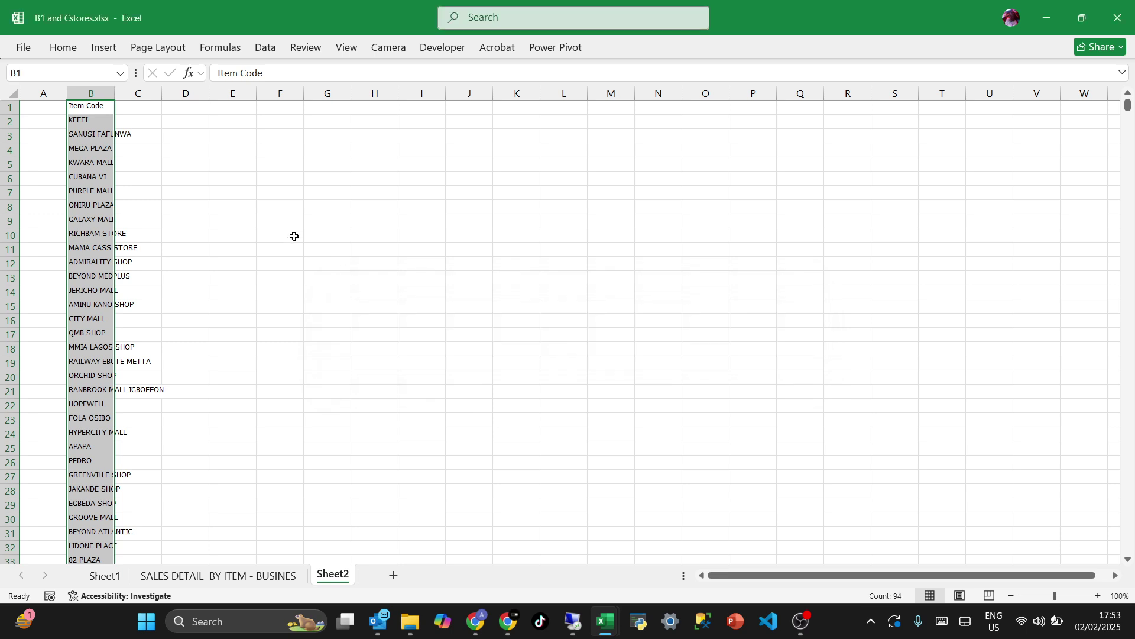
Try to paste the entire column B of Sheet2 transposed at cell GK1 of the sales detail sheet.
key("ctrl+c")
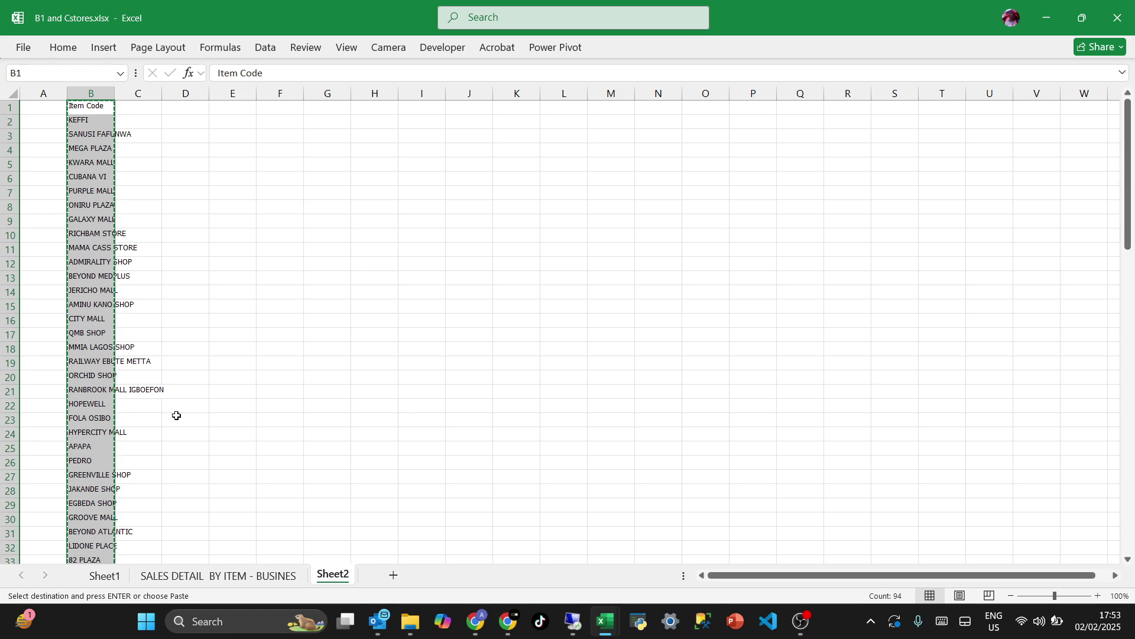
left_click(184, 576)
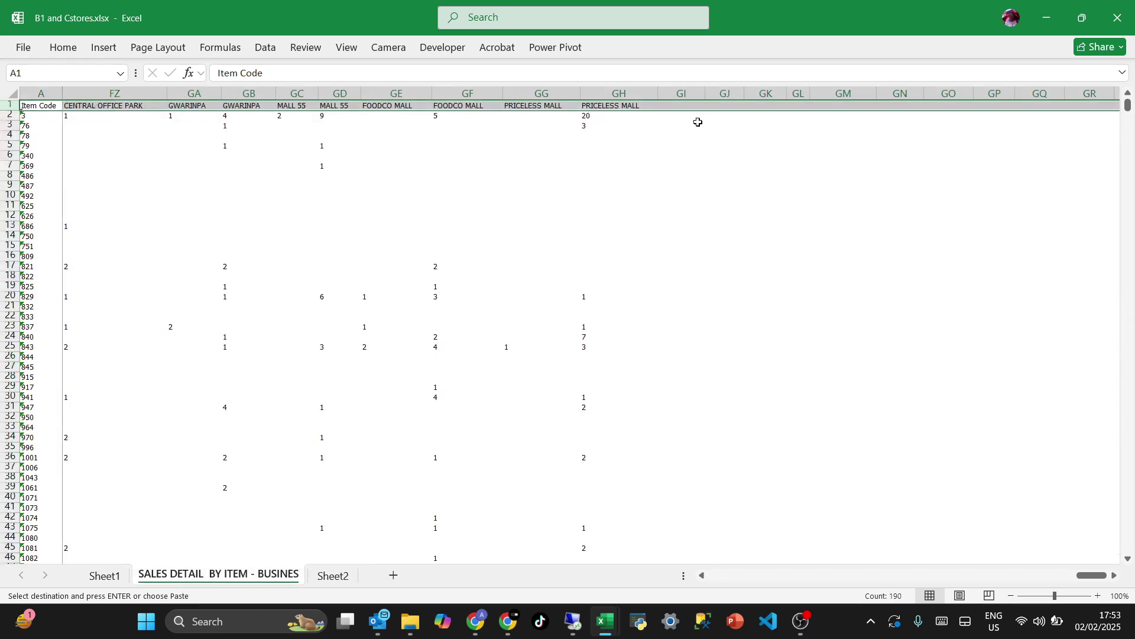
left_click(715, 105)
key("Right")
key("Right")
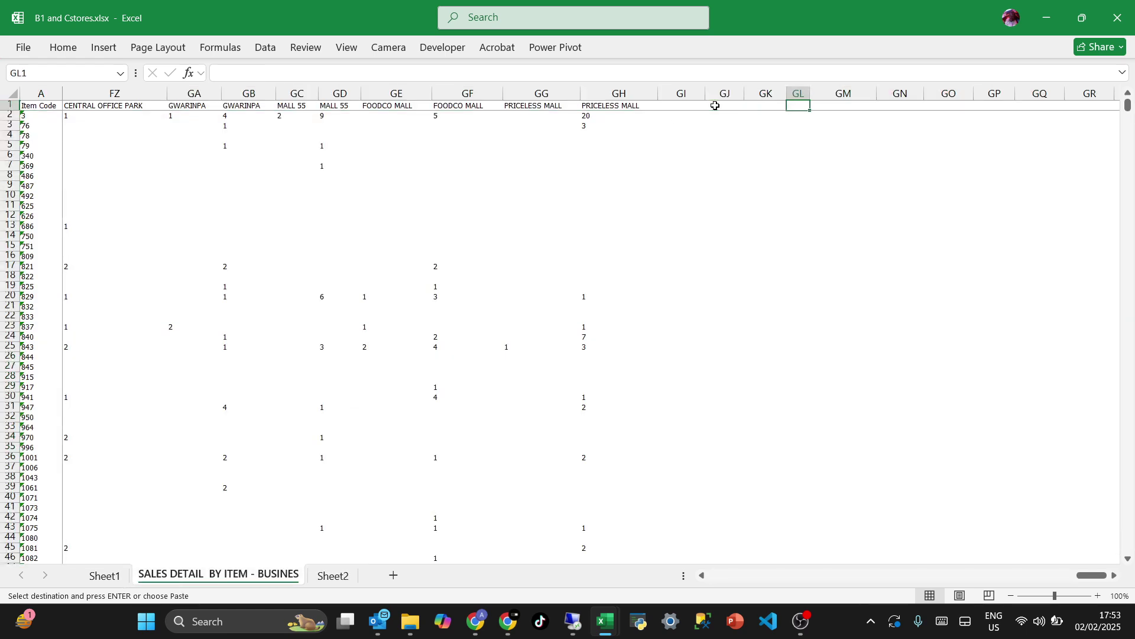
left_click(773, 105)
right_click(772, 104)
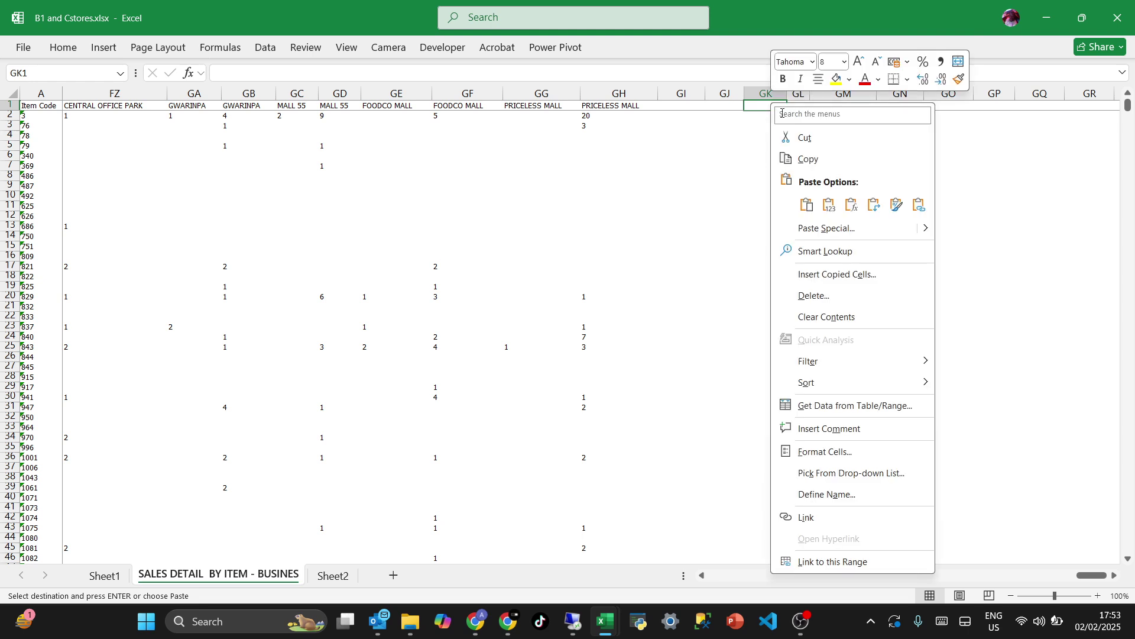
left_click(873, 205)
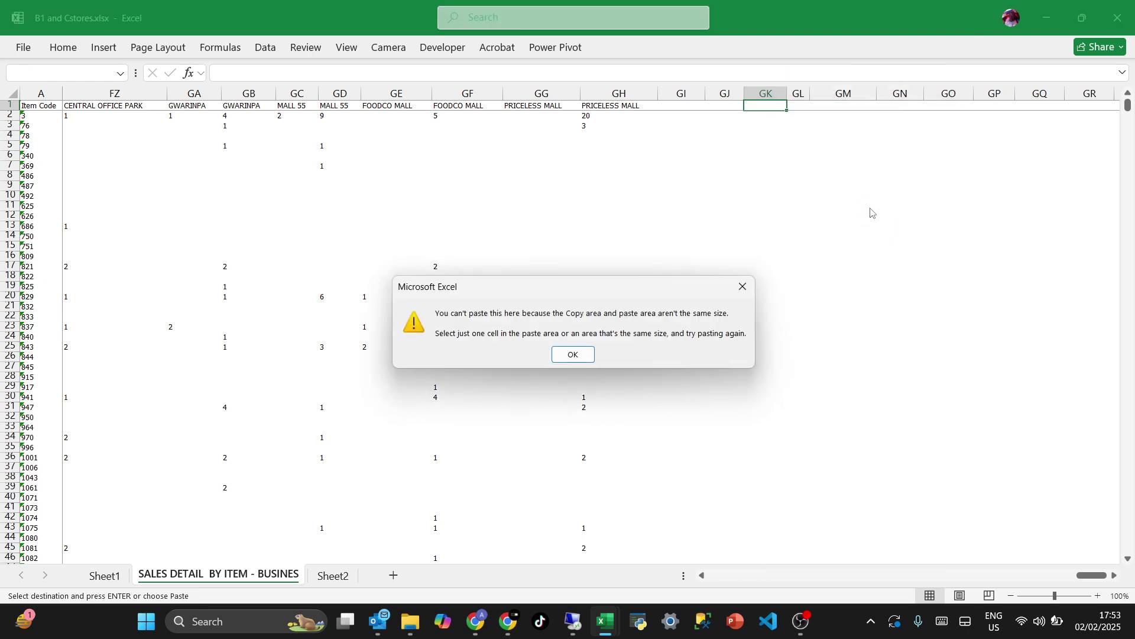
left_click(571, 354)
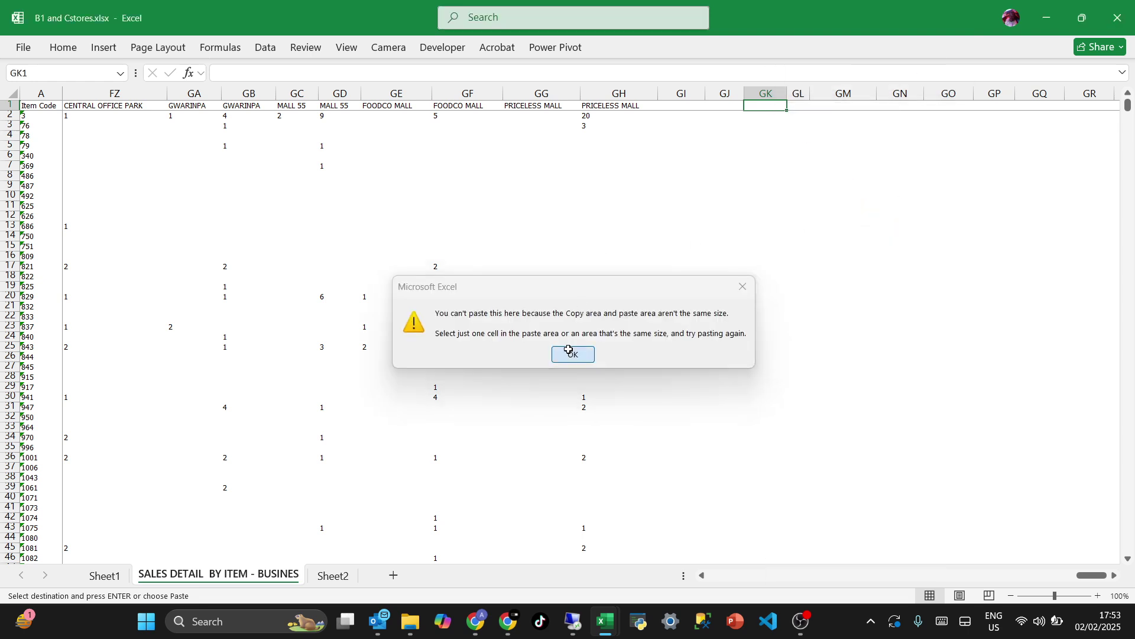
left_click(334, 576)
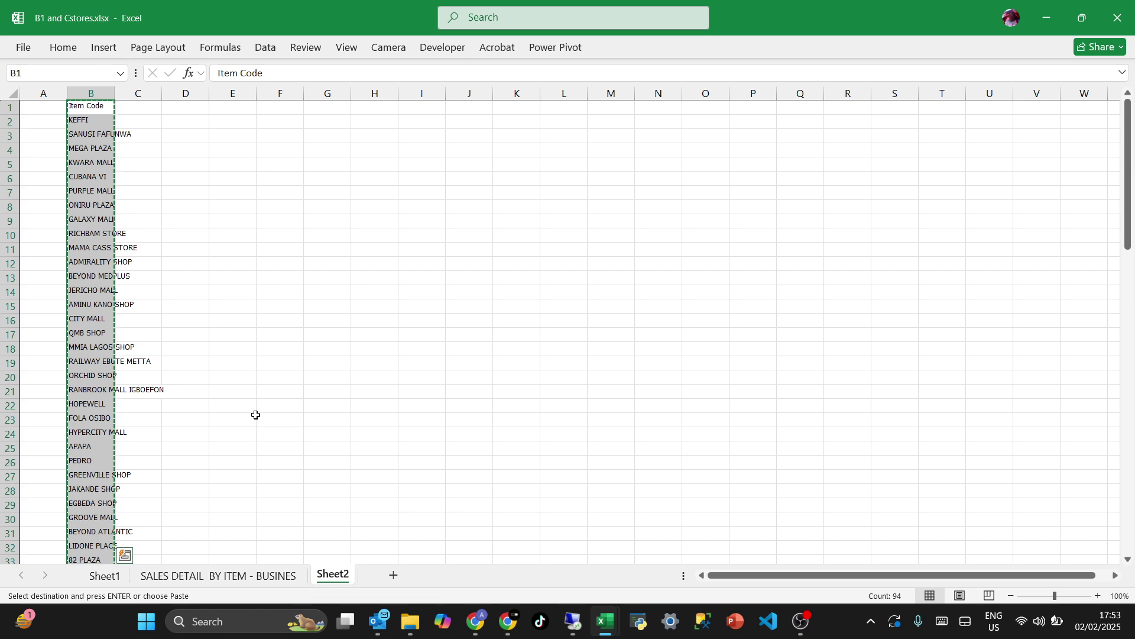
left_click(205, 575)
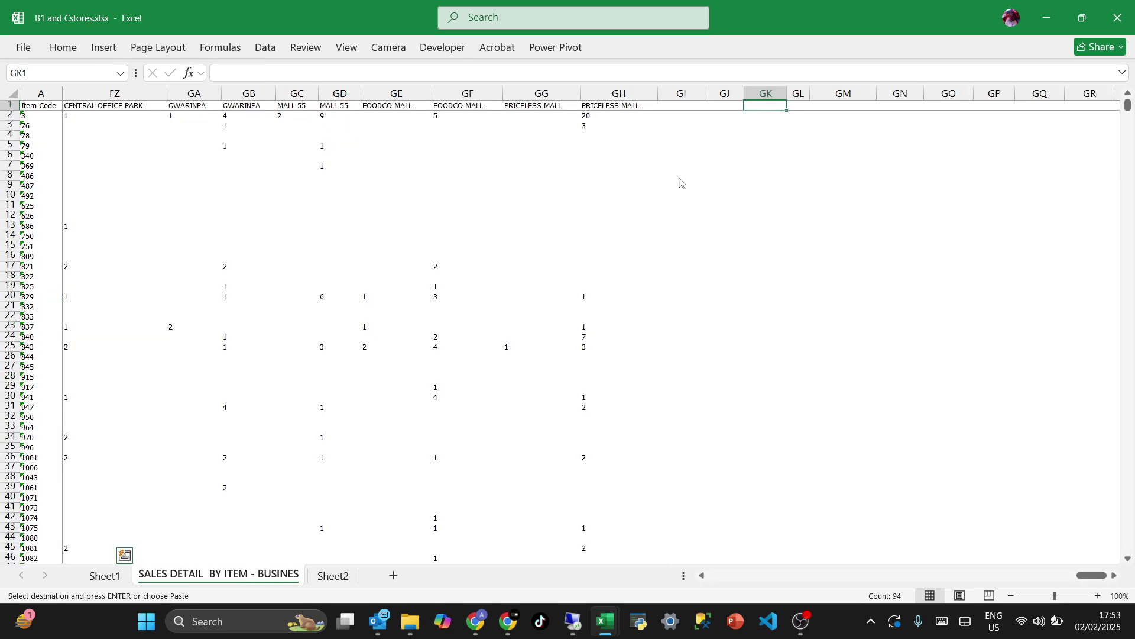
right_click(765, 107)
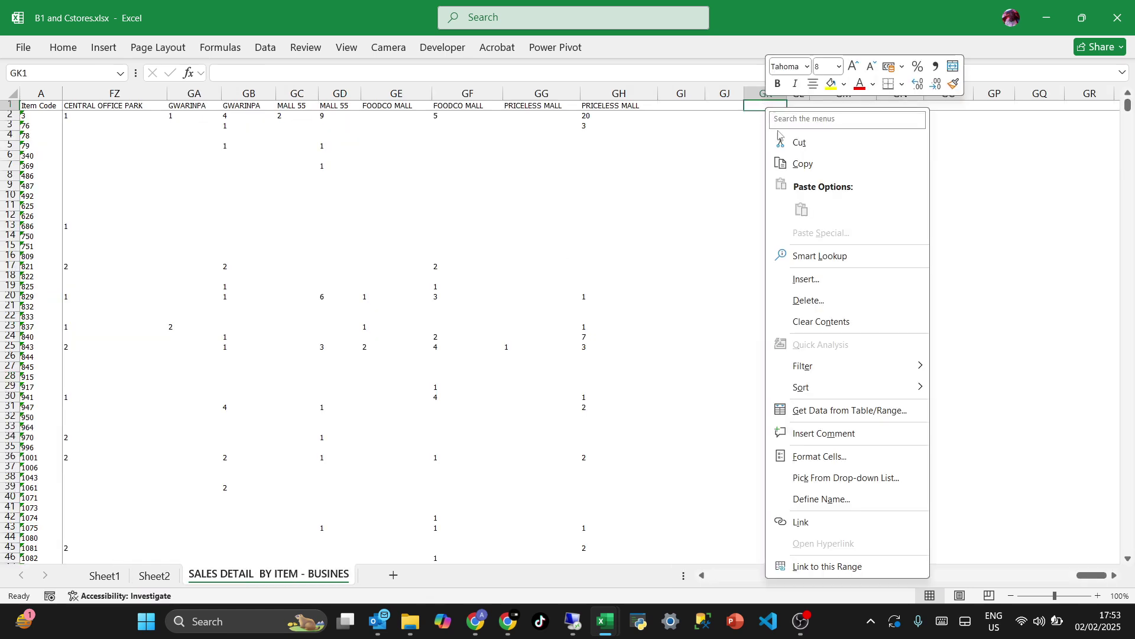
left_click(741, 133)
Copy only the filled cells B1:B94 on Sheet2 and return to the sales detail sheet.
left_click(155, 575)
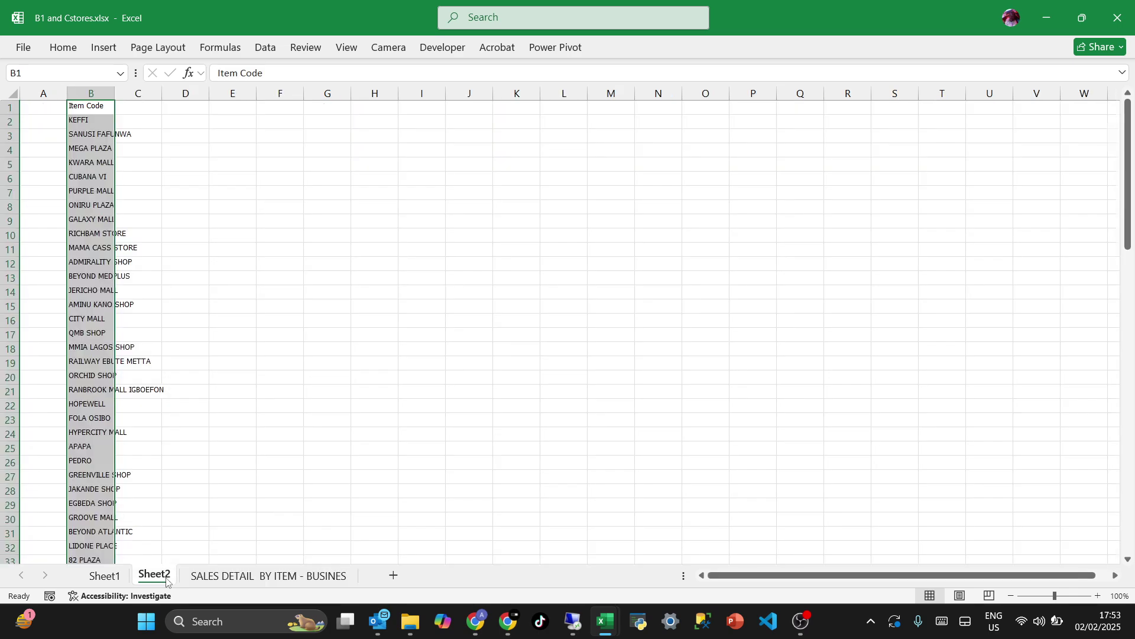
left_click(88, 307)
key("ctrl+Up")
key("Down")
key("Down")
key("Up")
key("Up")
key("ctrl+shift+Down")
key("shift+Up")
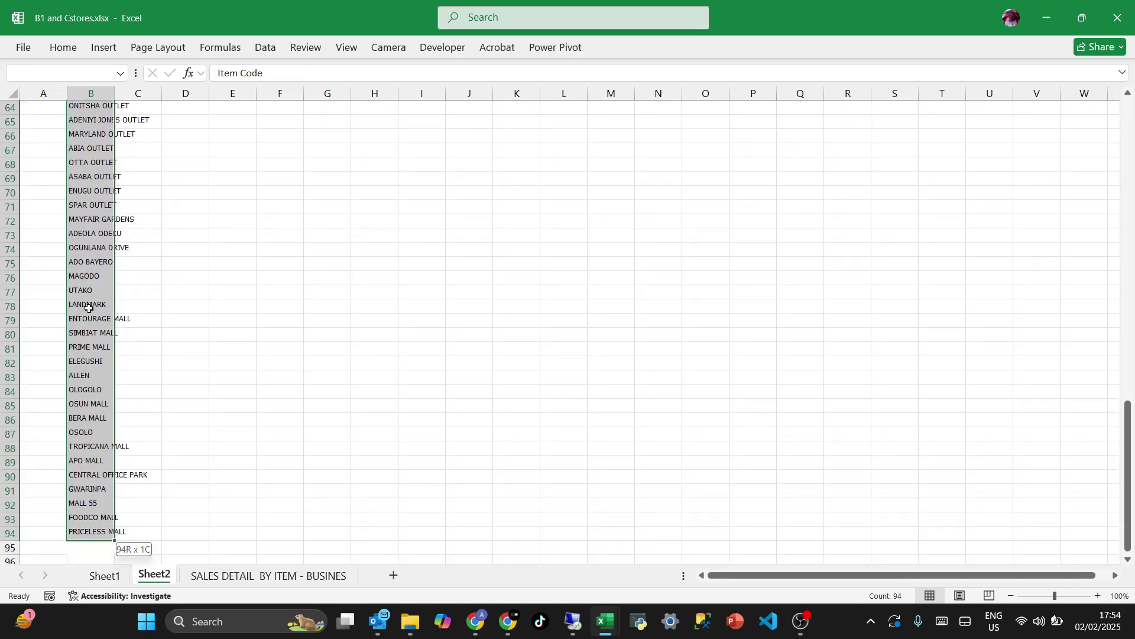
key("ctrl+c")
key("ctrl+Page_Down")
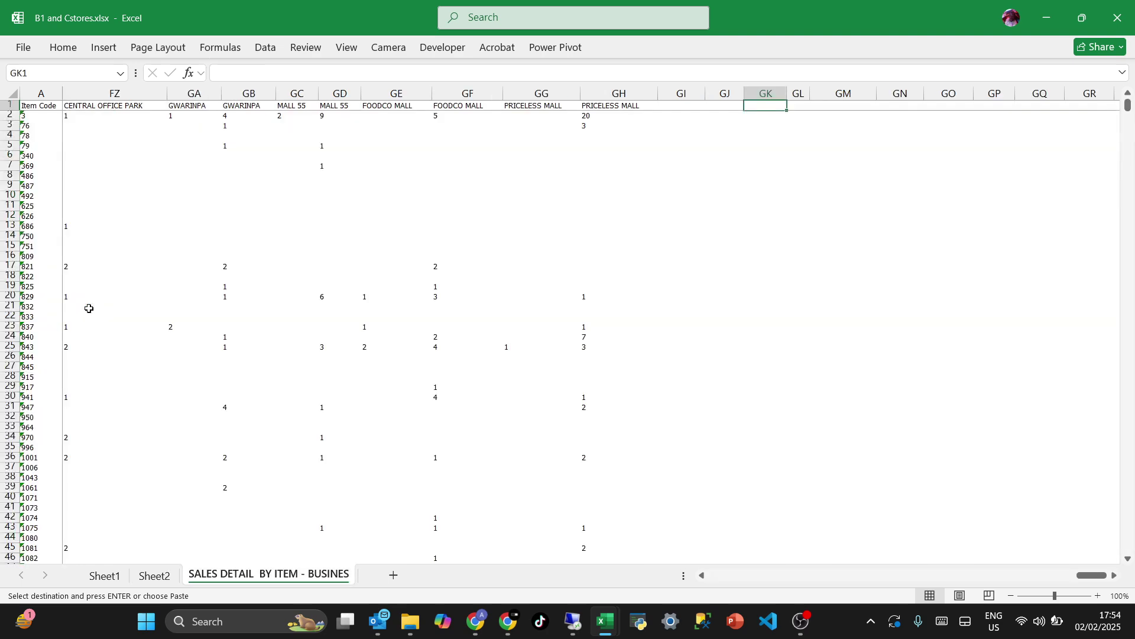
right_click(764, 106)
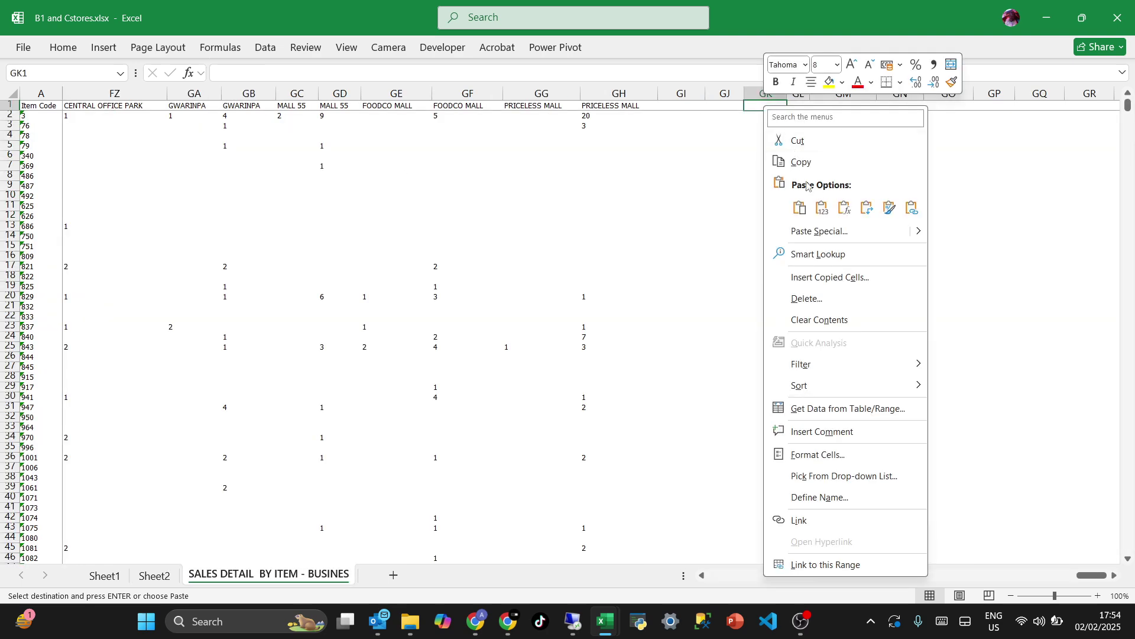
left_click(822, 206)
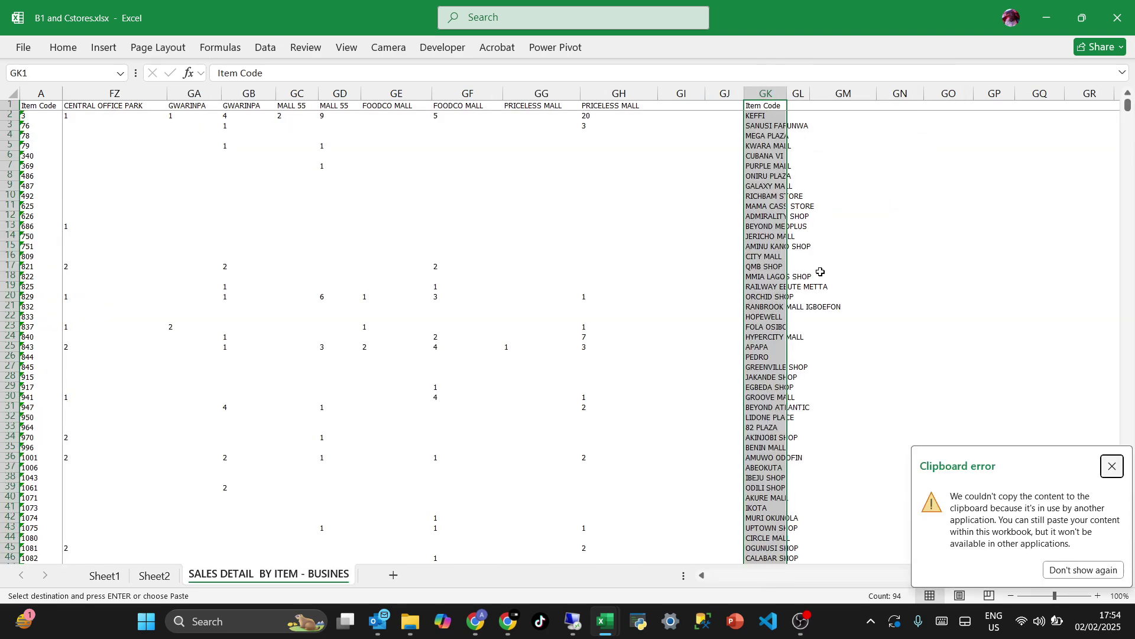
left_click(763, 161)
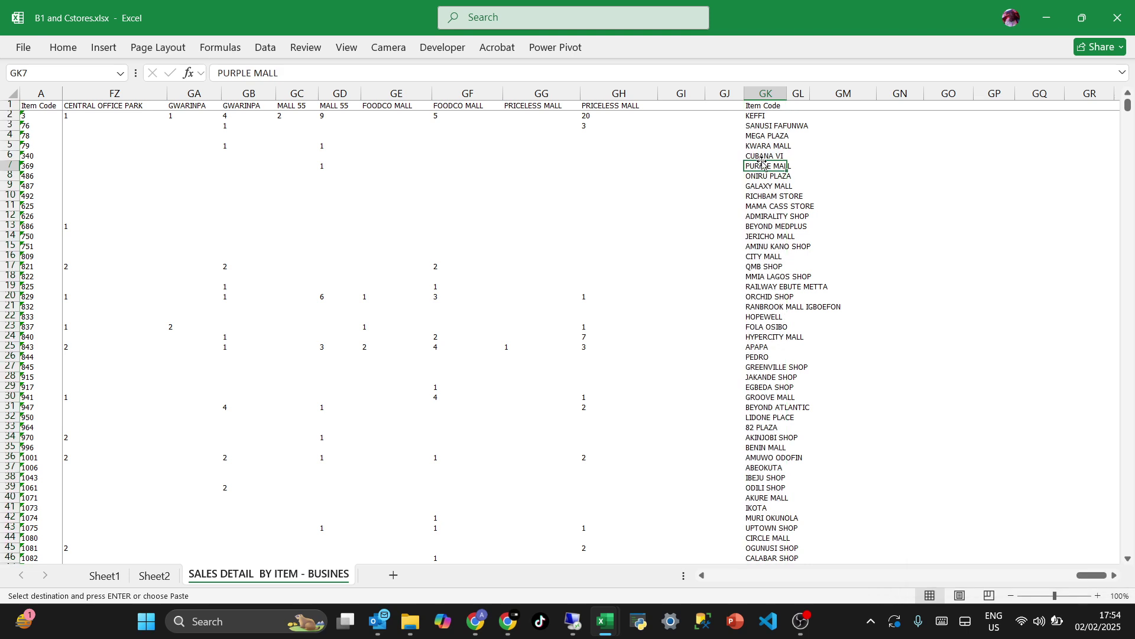
key("ctrl+z")
Paste the copied unique names transposed along row 1 of the sales detail sheet, starting at GK1.
right_click(754, 104)
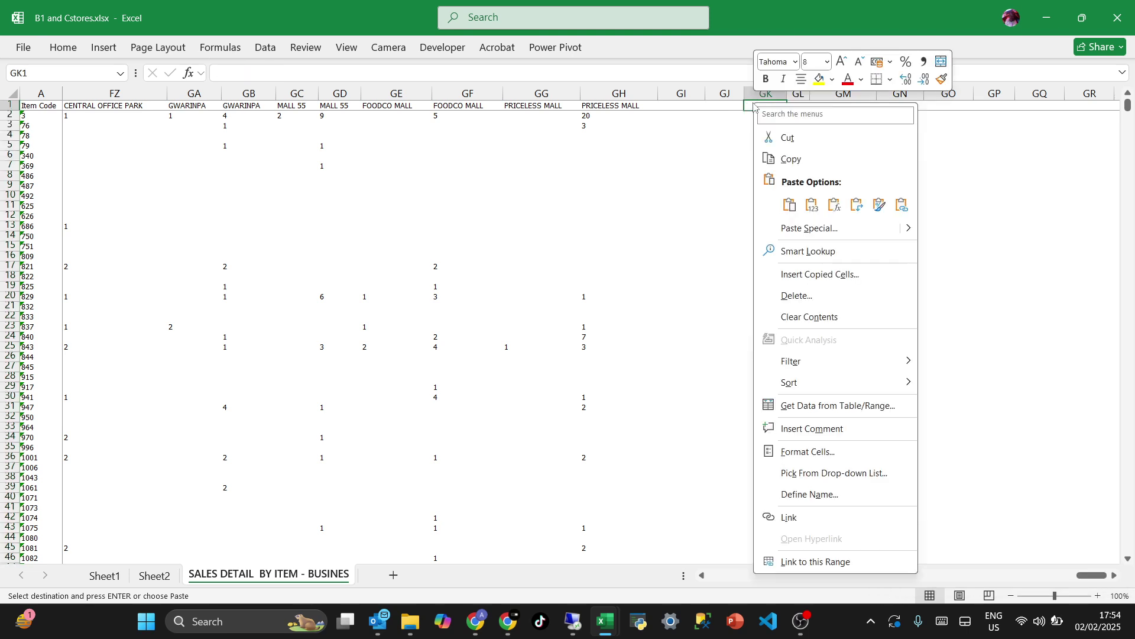
left_click(856, 205)
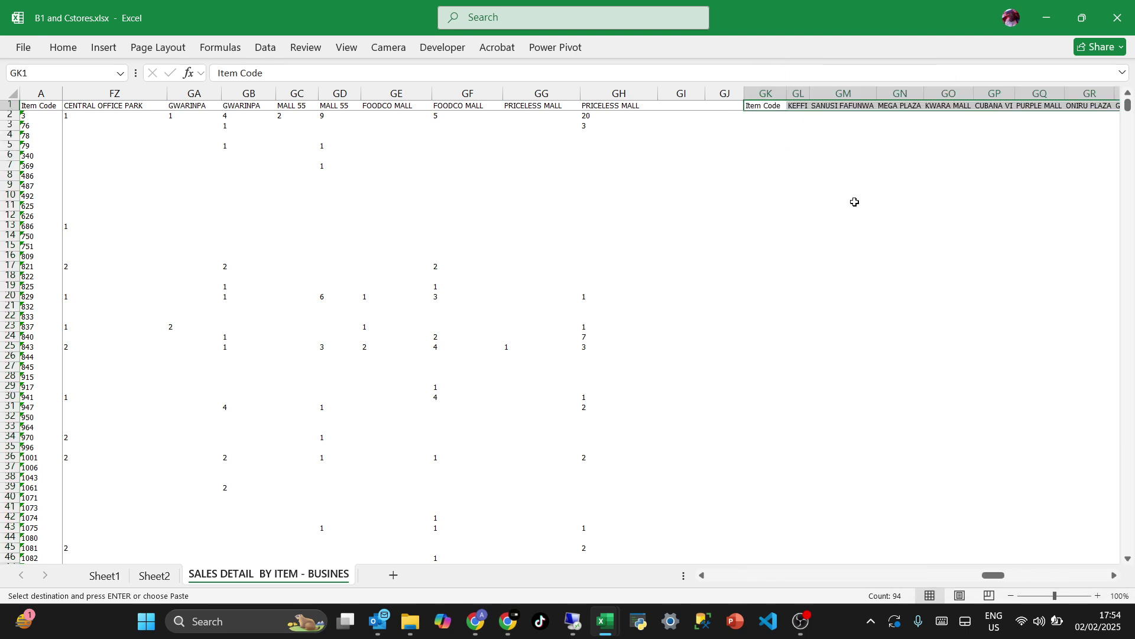
Autofit the widths of the pasted header columns GK through JZ.
key("ctrl+space")
double_click(779, 92)
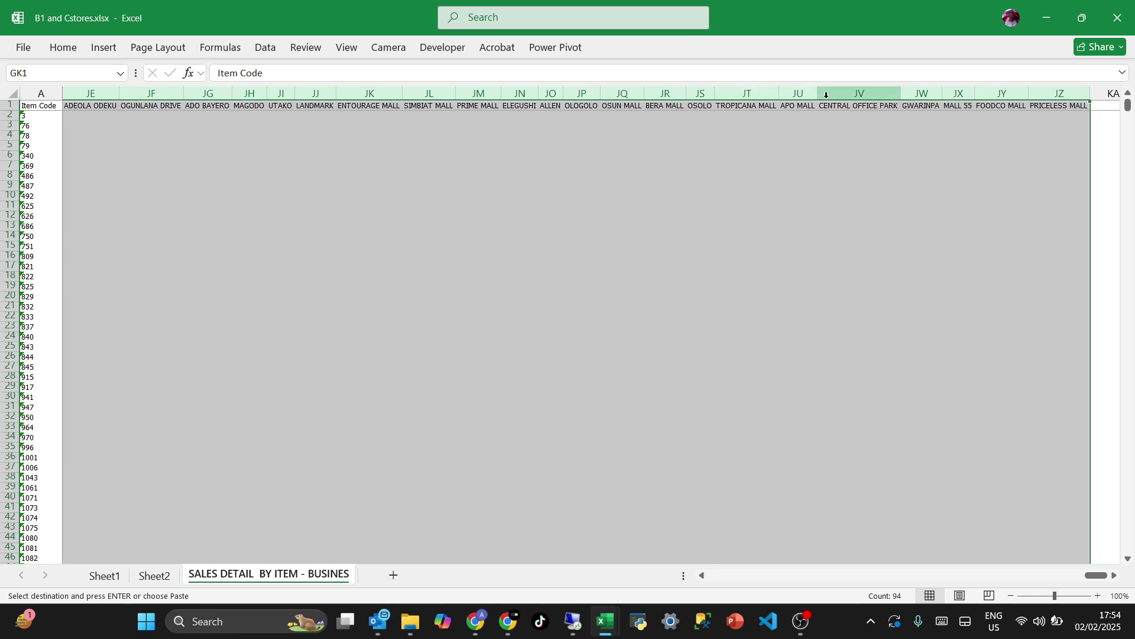
double_click(781, 93)
Check the start of the pasted unique store headers in row 1, around columns GK to GM.
key("Left")
key("Left")
key("Left")
key("Left")
key("Left")
key("Left")
key("Left")
key("Left")
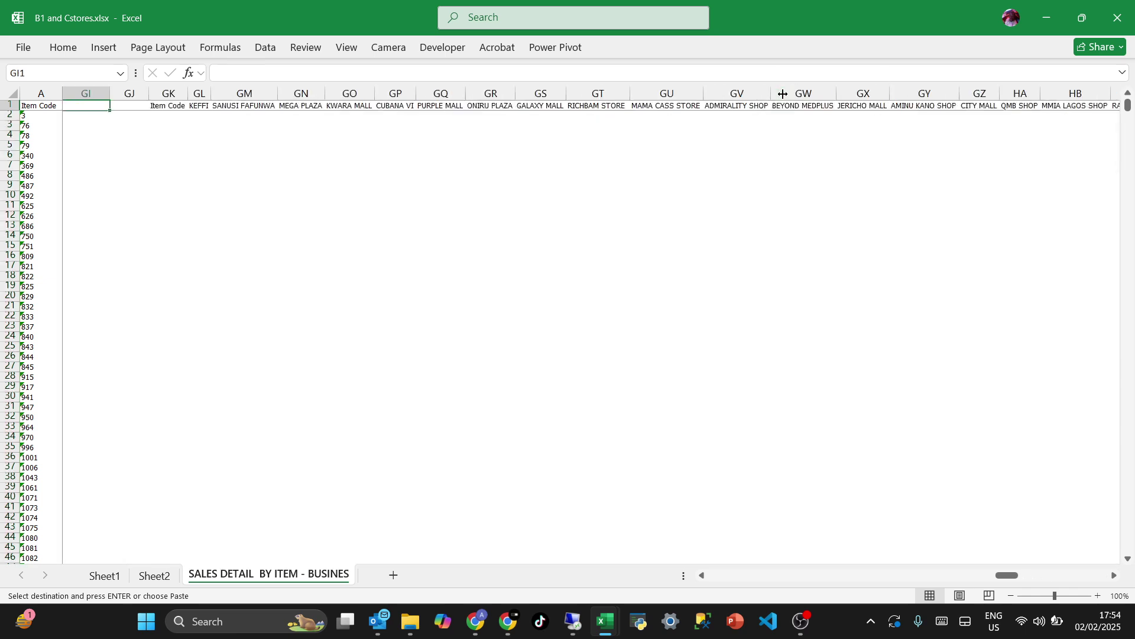
key("Right")
key("Right")
key("Right")
key("Right")
key("Right")
key("Right")
key("Right")
key("Right")
key("Right")
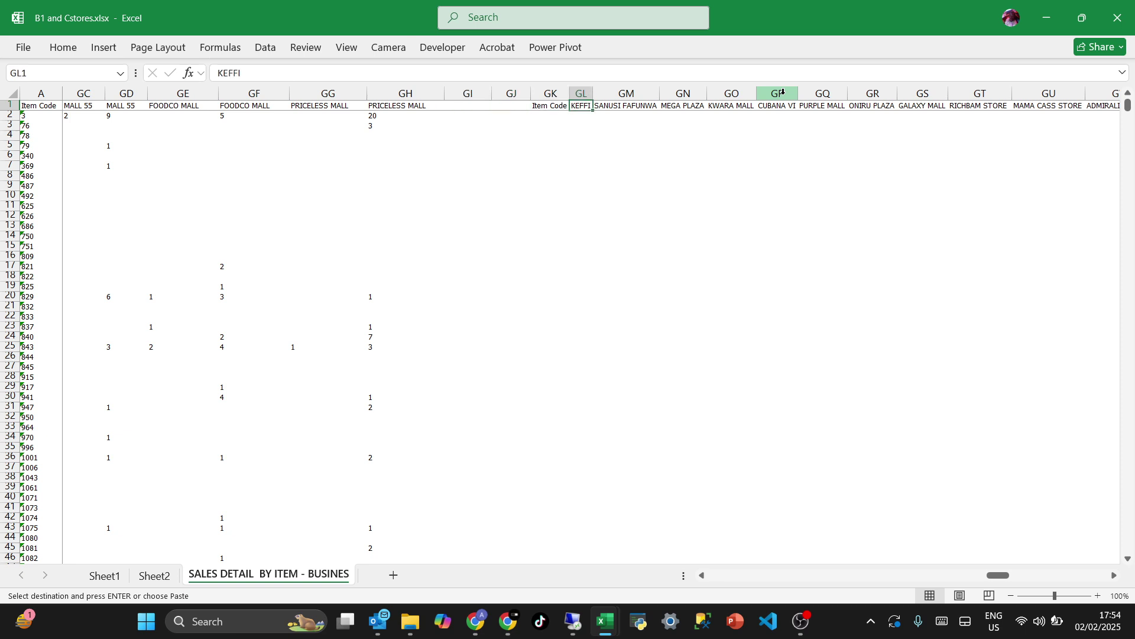
key("Right")
key("Right")
key("Left")
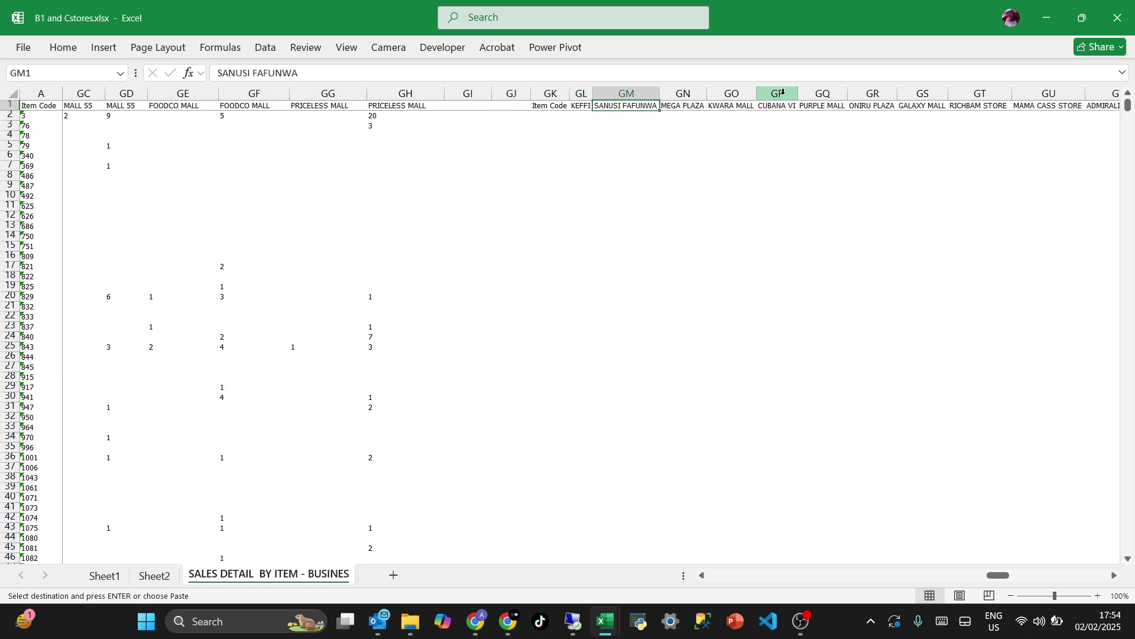
Copy the whole item code column A into column GK, beside the unique store headers.
left_click(39, 92)
key("ctrl+c")
left_click(550, 93)
key("Return")
left_click(567, 154)
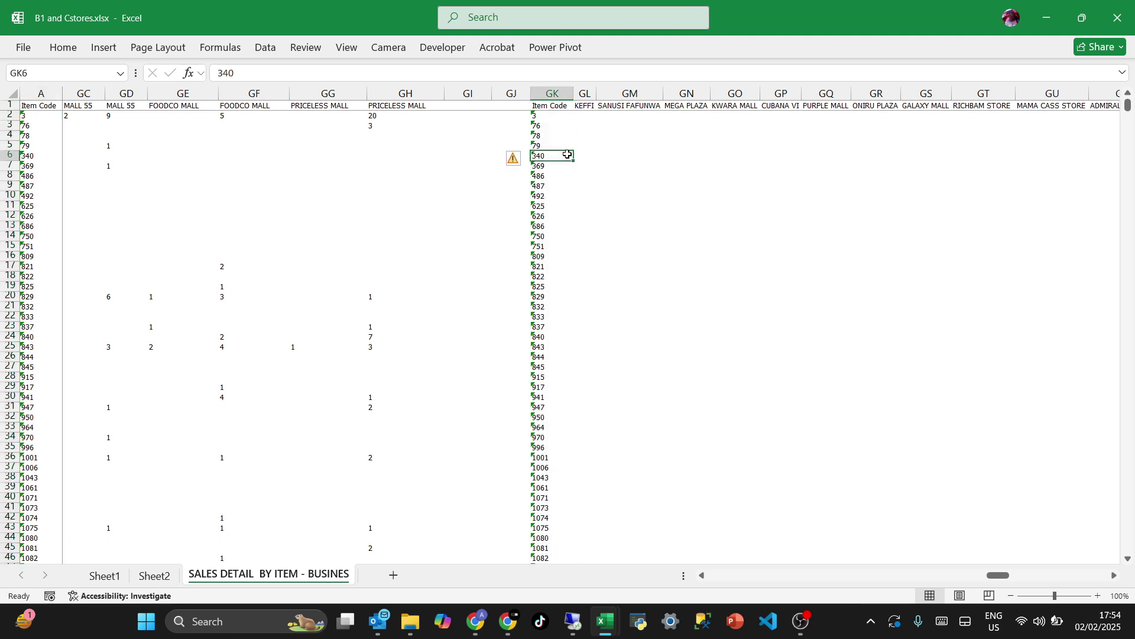
Start a SUMIF formula in GL2 with the absolute header range $B$1:$GH$1 as its range.
left_click(579, 108)
key("Down")
key("Left")
key("Right")
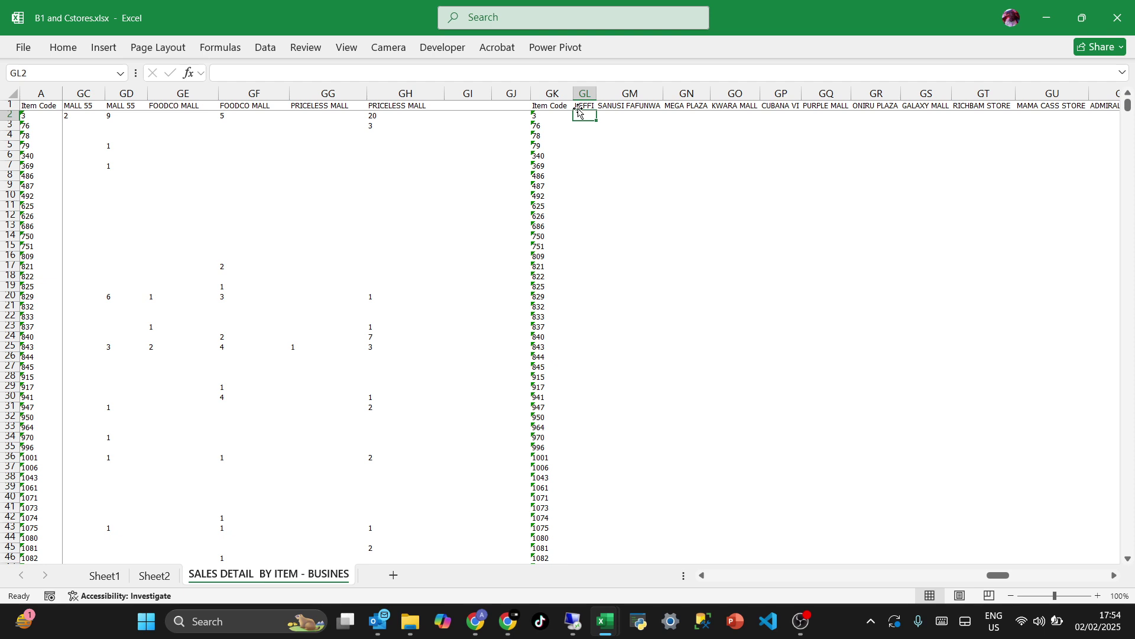
type("=sumif")
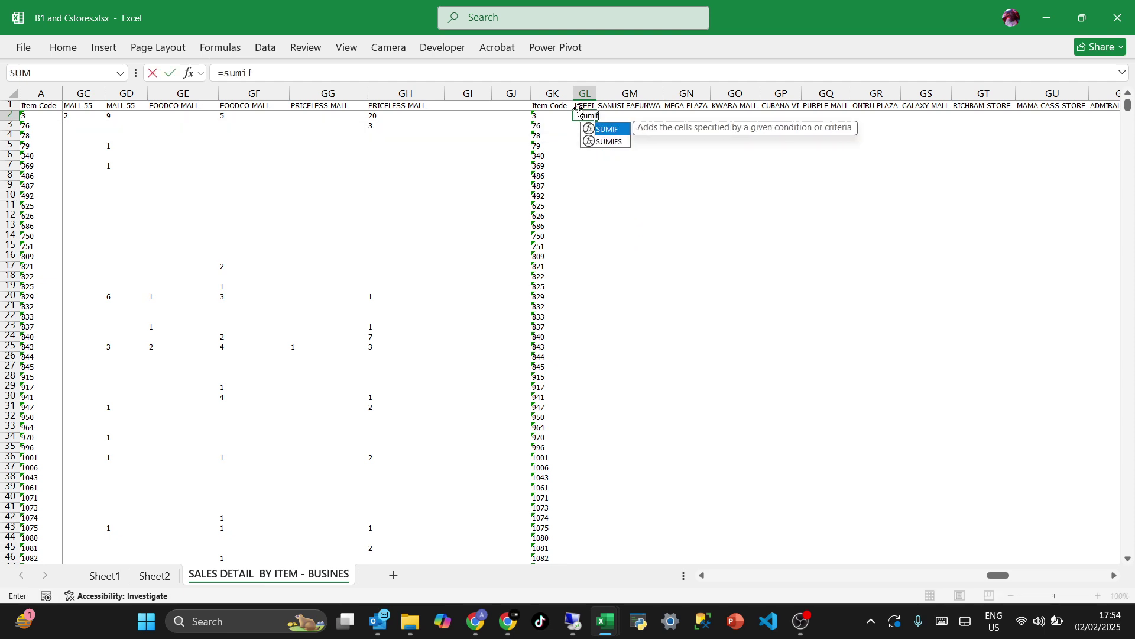
key("Tab")
left_click(416, 105)
key("ctrl+shift+Left")
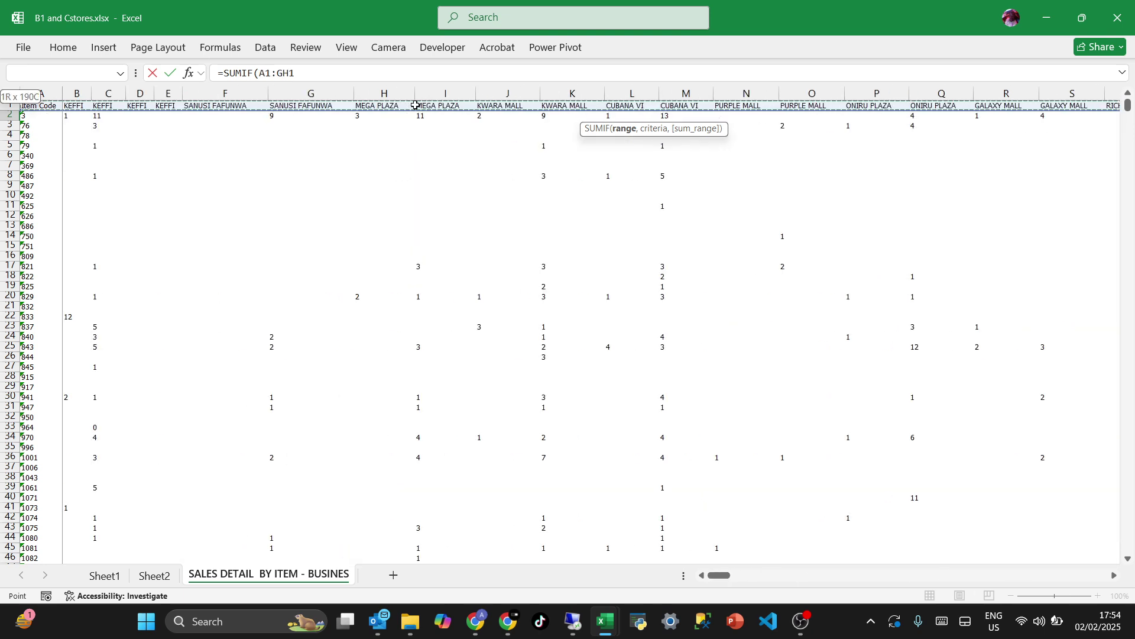
key("F4")
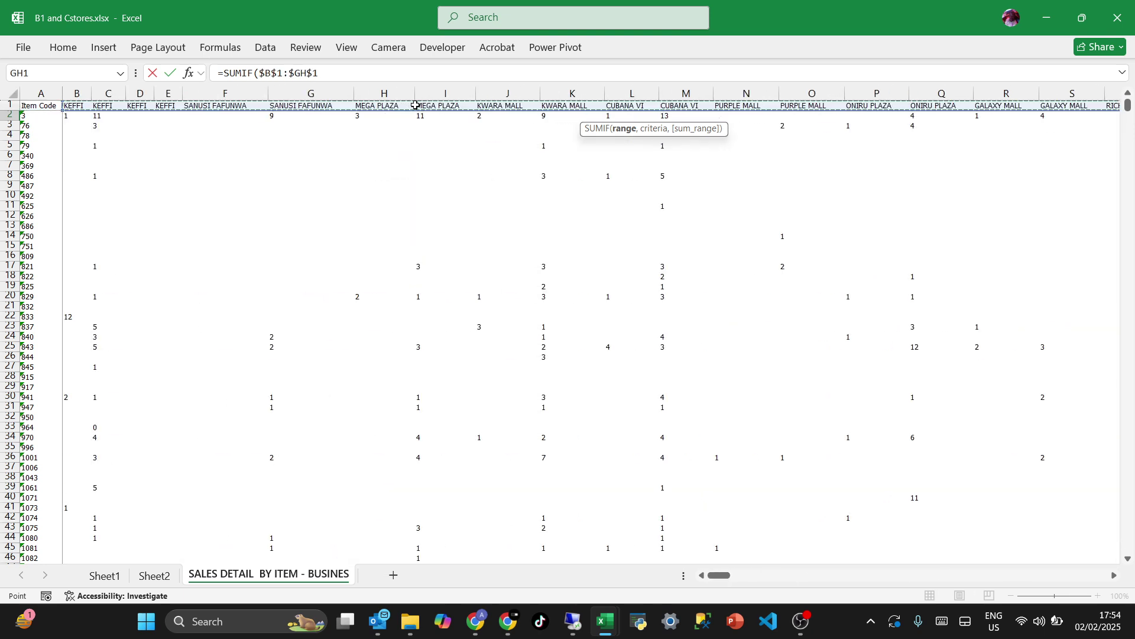
type(",")
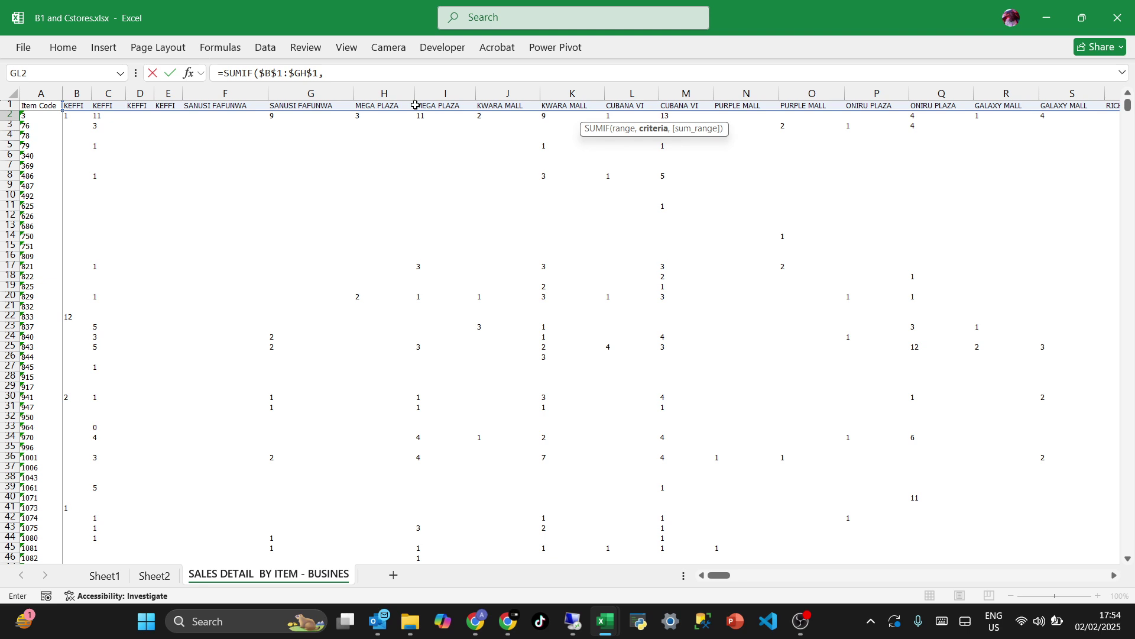
key("Up")
key("ctrl+Right")
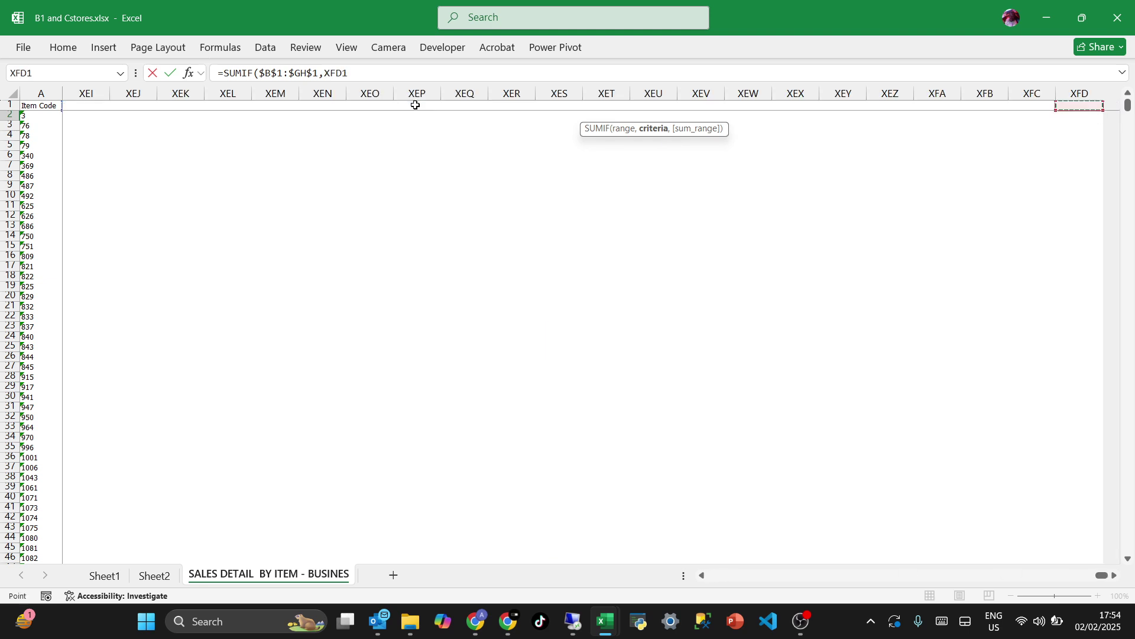
key("ctrl+Left")
key("Left")
key("Left")
key("ctrl+Left")
key("Right")
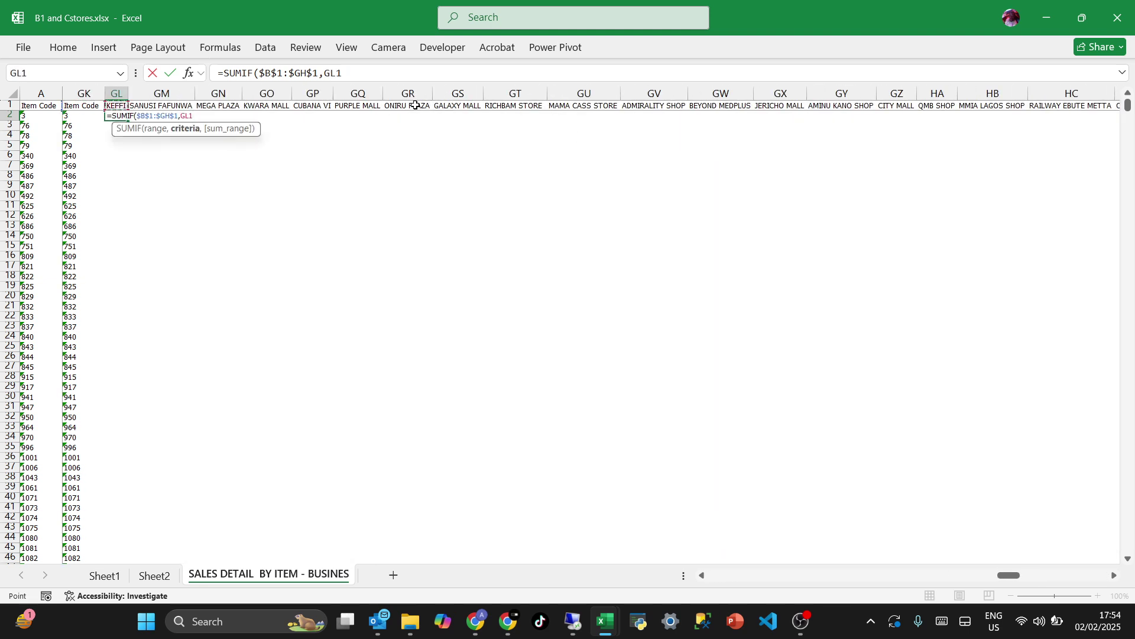
left_click(422, 74)
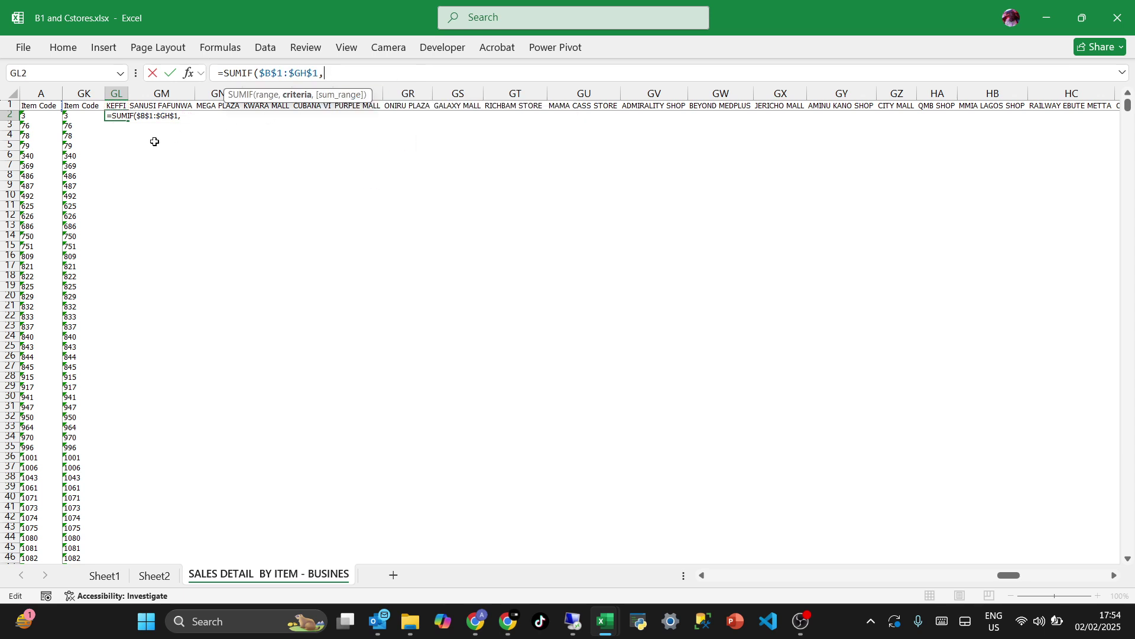
Set the SUMIF criteria to the KEFFI header in GL1 with only its row locked, as GL$1.
left_click(116, 105)
key("F4")
key("F4")
key("F4")
key("F4")
key("F4")
key("F4")
type(",")
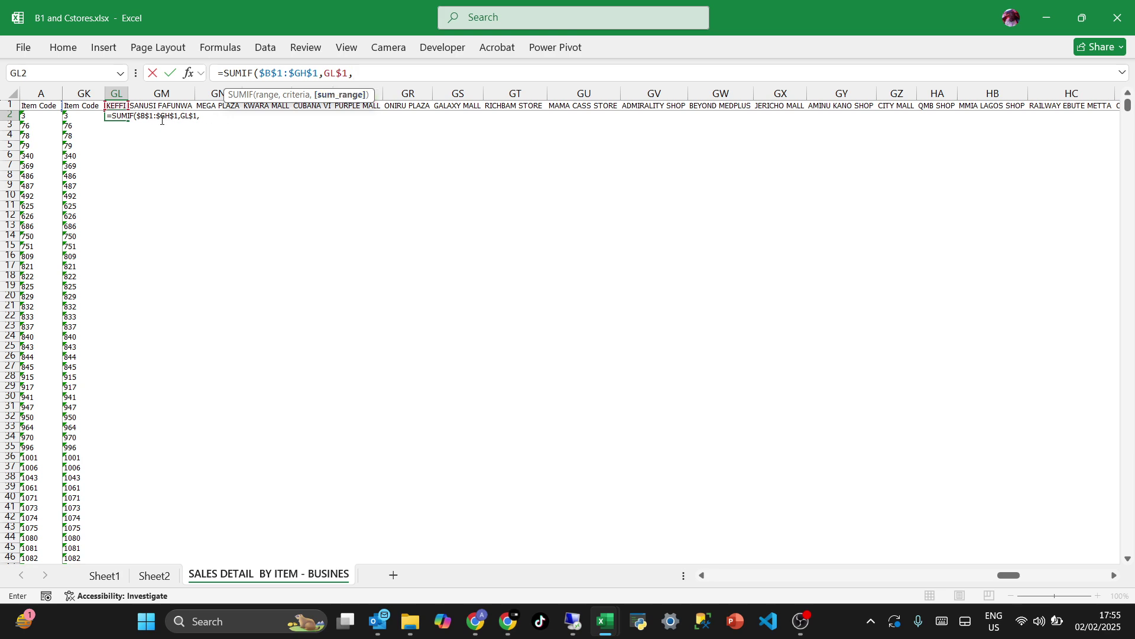
Add the first item's sales row, B2:GH2, as the sum range of the SUMIF formula.
left_click(91, 107)
key("Left")
key("Left")
key("Left")
key("Down")
key("Down")
key("Left")
key("Left")
key("Up")
key("Up")
key("ctrl+Left")
key("Down")
key("Right")
key("shift+Right")
key("shift+Right")
key("shift+Right")
key("shift+Right")
key("shift+Right")
key("shift+Right")
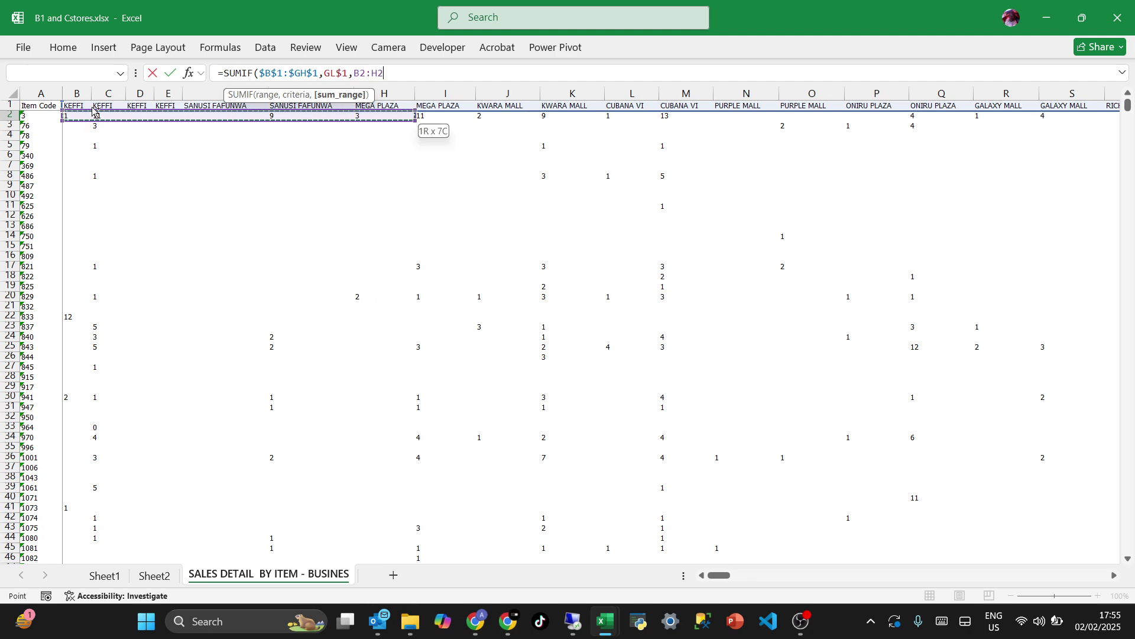
key("shift+Right")
key("shift+Right")
key("shift+Right")
key("shift+Right")
key("shift+Right")
key("shift+Right")
key("shift+Right")
key("shift+Right")
key("shift+Right")
key("shift+Right")
key("shift+Right")
key("shift+Right")
key("shift+Right")
key("shift+Right")
key("shift+Right")
key("shift+Right")
key("shift+Right")
key("shift+Right")
key("shift+Right")
key("shift+Right")
key("shift+Right")
key("shift+Right")
key("shift+Right")
key("shift+Right")
key("shift+Right")
key("shift+Right")
key("shift+Right")
key("shift+Right")
key("shift+Right")
key("shift+Right")
key("shift+Right")
key("shift+Right")
key("shift+Right")
key("shift+Right")
key("shift+Right")
key("shift+Right")
key("shift+Right")
key("shift+Right")
key("shift+Right")
key("shift+Right")
key("shift+Right")
key("shift+Right")
key("shift+Right")
key("shift+Right")
key("shift+Right")
key("shift+Right")
key("shift+Right")
key("shift+Right")
key("shift+Right")
key("shift+Right")
key("shift+Right")
key("shift+Right")
key("shift+Right")
key("shift+Right")
key("shift+Right")
key("shift+Right")
key("shift+Right")
key("shift+Right")
key("shift+Right")
key("shift+Right")
key("shift+Left")
key("shift+Left")
key("shift+Left")
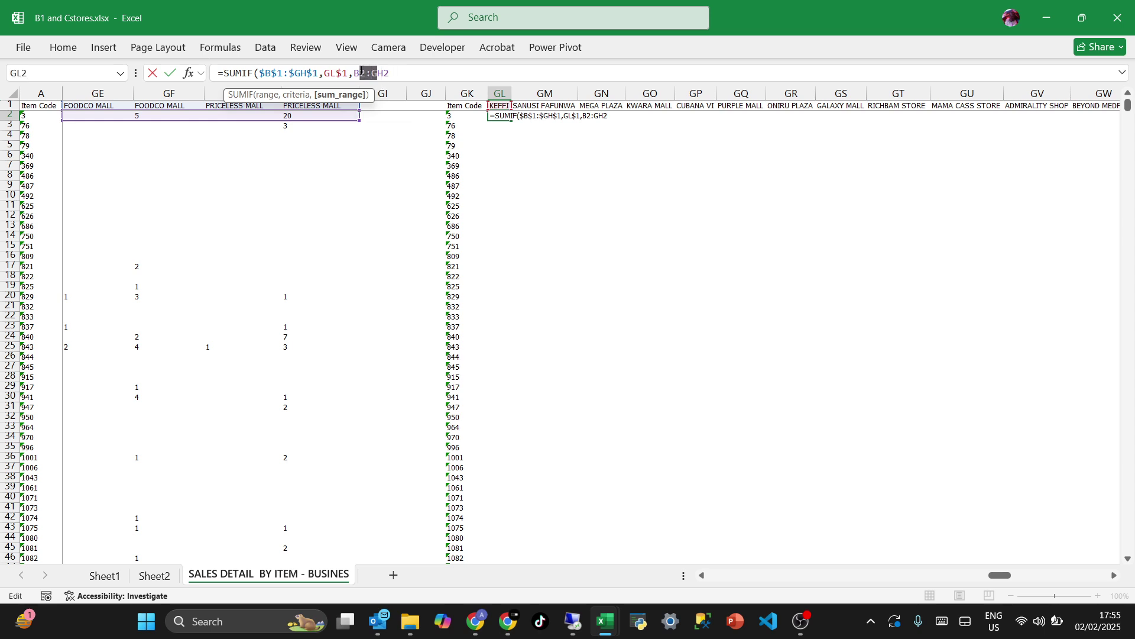
Lock only the columns of the sum range as $B2:$GH2 and complete the SUMIF formula in GL2.
key("F4")
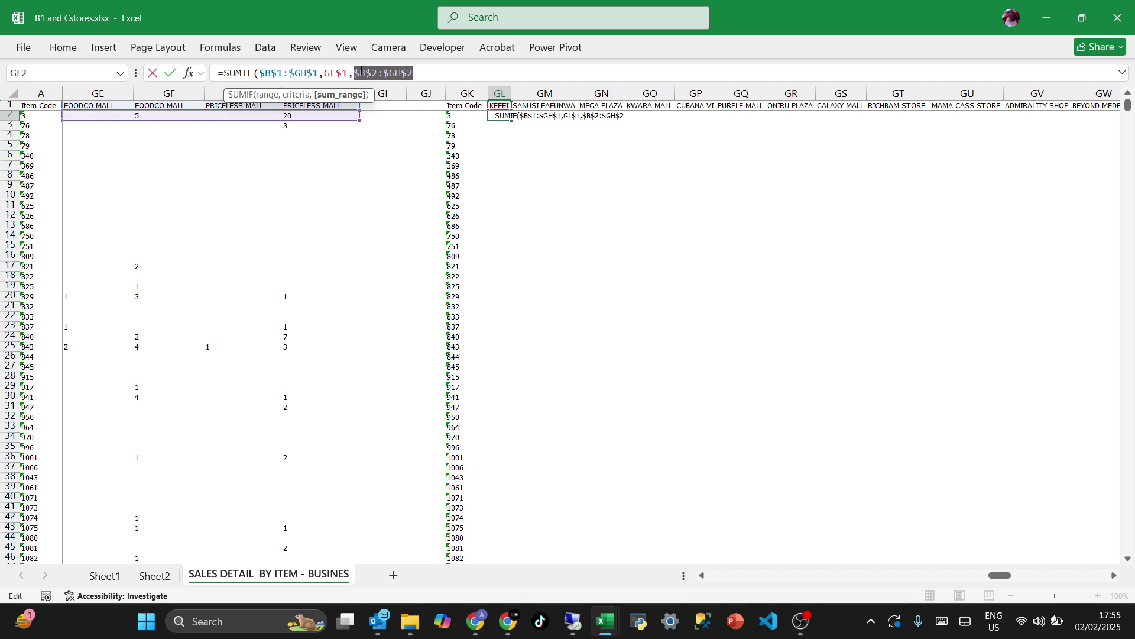
key("F4")
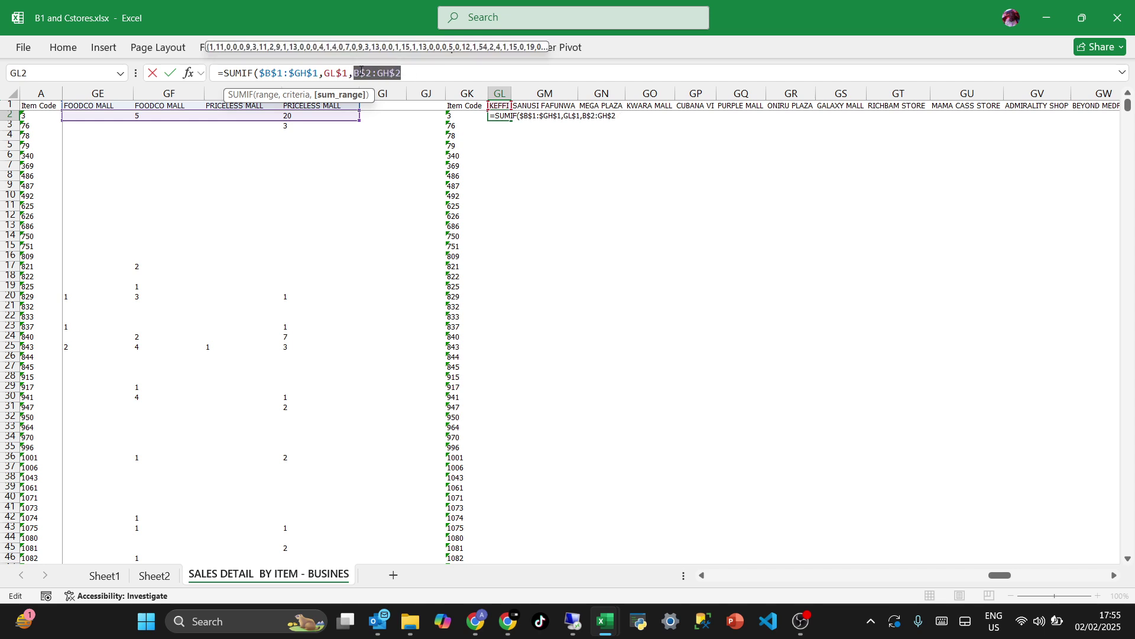
key("F4")
key("Return")
key("Up")
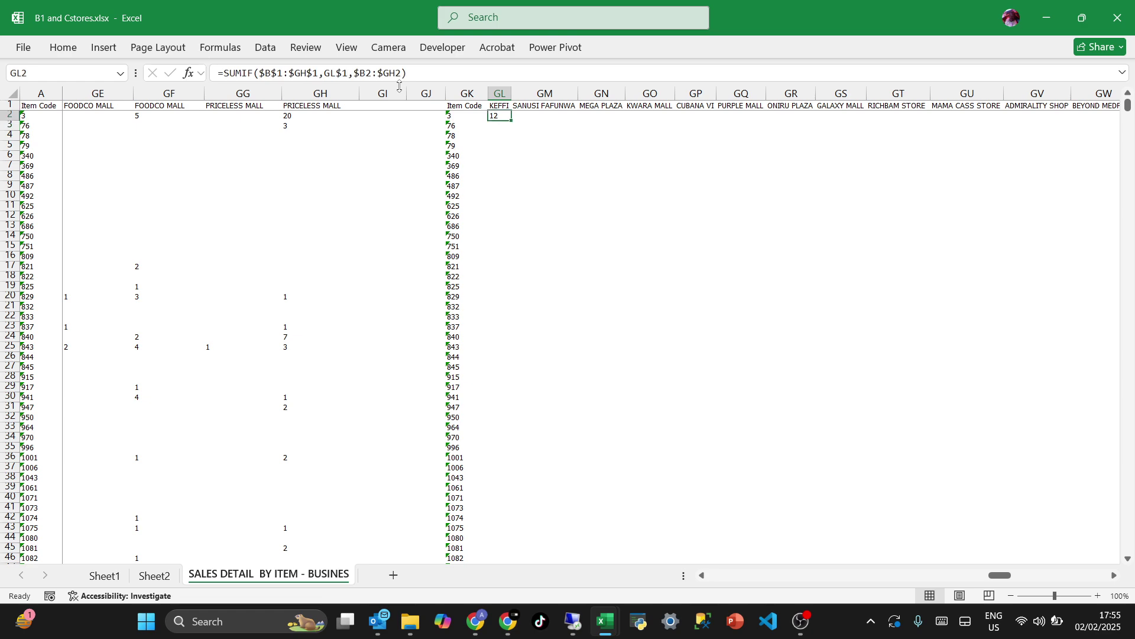
Fill the SUMIF formula from GL2 across row 2 to JZ2, under the last store header, PRICELESS MALL.
key("shift+Right")
key("shift+Right")
key("shift+Right")
key("shift+Right")
key("shift+Right")
key("shift+Right")
key("shift+Right")
key("shift+Right")
key("shift+Right")
key("shift+Right")
key("shift+Right")
key("shift+Right")
key("shift+Right")
key("shift+Right")
key("shift+Right")
key("shift+Right")
key("shift+Right")
key("shift+Right")
key("shift+Right")
key("shift+Right")
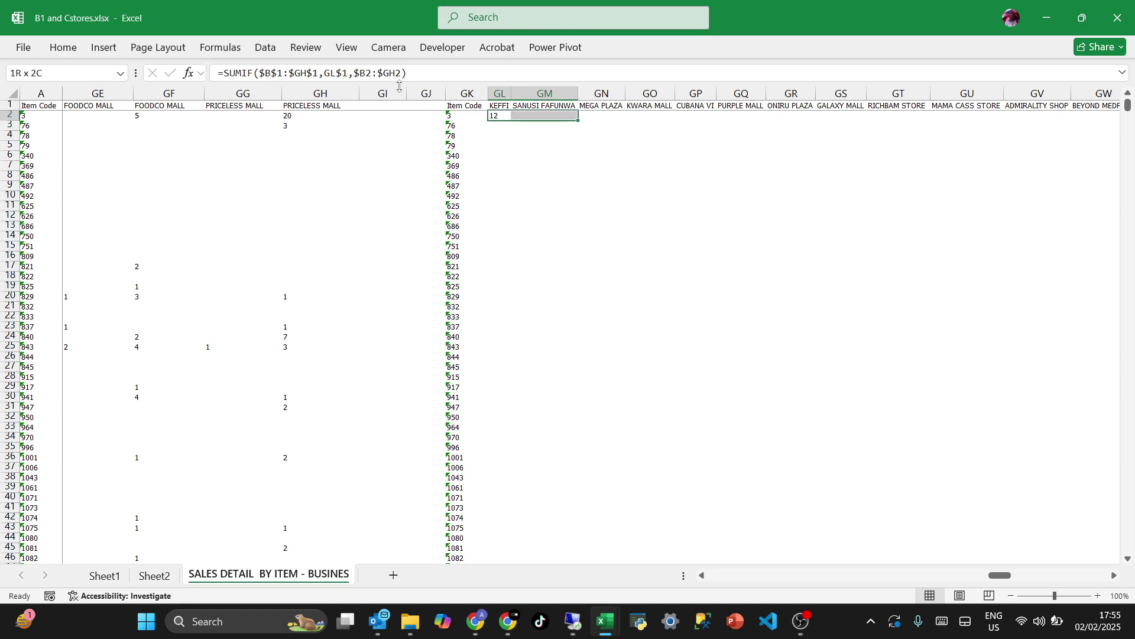
key("shift+Right")
key("shift+Right")
key("shift+Right")
key("shift+Right")
key("shift+Right")
key("shift+Right")
key("shift+Right")
key("shift+Right")
key("shift+Right")
key("shift+Right")
key("shift+Right")
key("shift+Right")
key("shift+Right")
key("shift+Right")
key("shift+Right")
key("shift+Right")
key("shift+Right")
key("shift+Right")
key("shift+Right")
key("shift+Right")
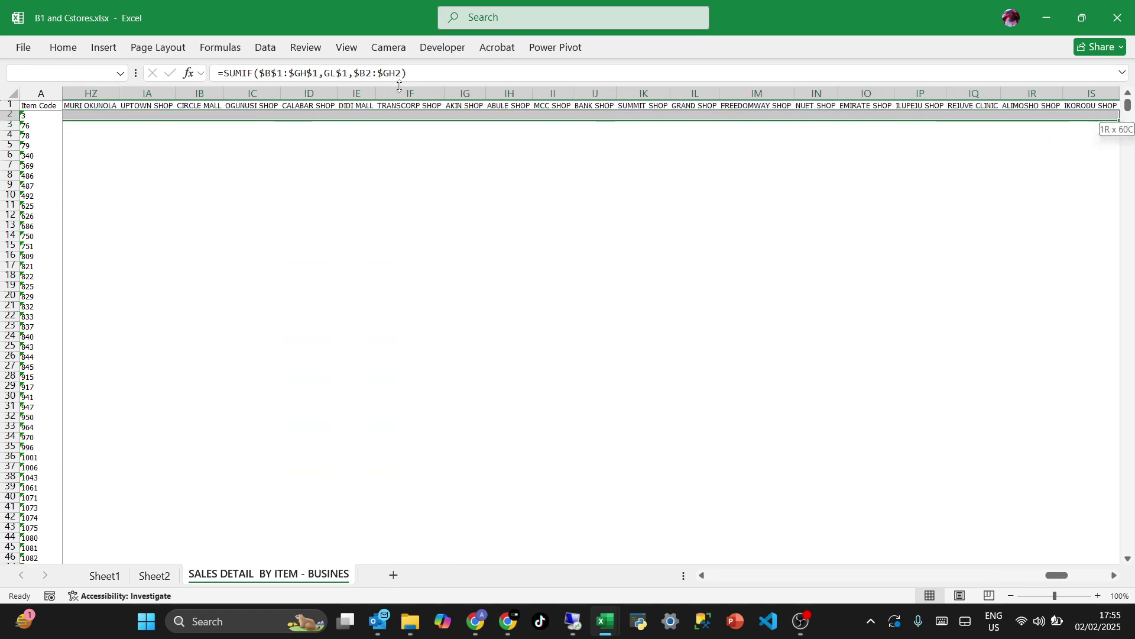
key("shift+Left")
key("shift+Left")
key("shift+Left")
key("shift+Left")
key("shift+Left")
key("shift+Left")
key("shift+Left")
key("shift+Left")
key("shift+Left")
key("shift+Left")
key("shift+Left")
key("shift+Left")
key("shift+Left")
key("shift+Left")
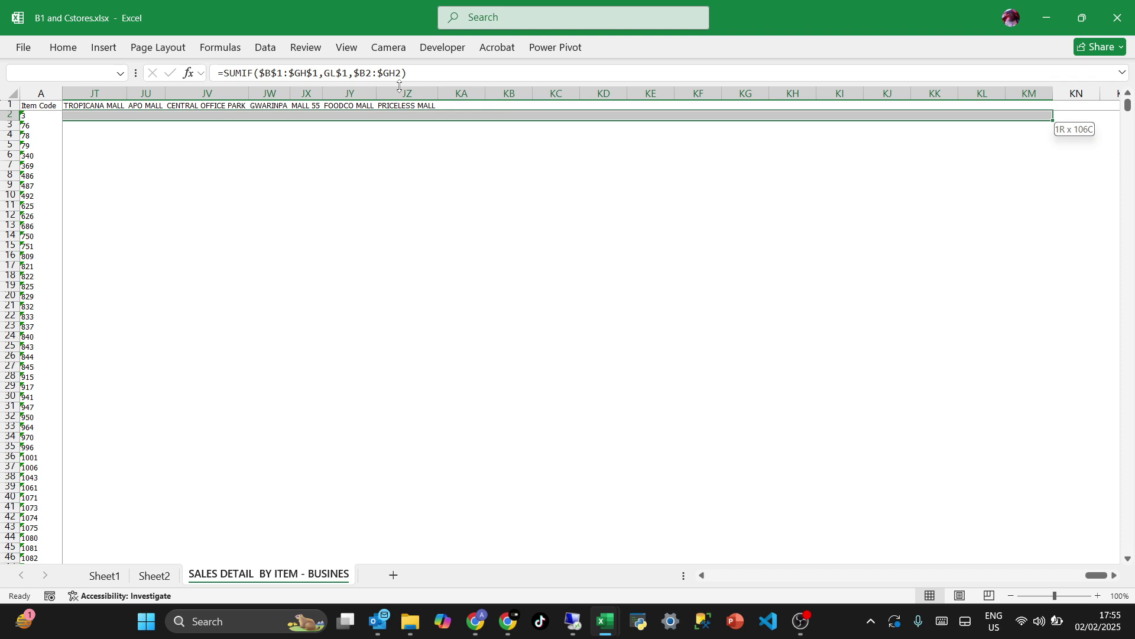
key("ctrl+v")
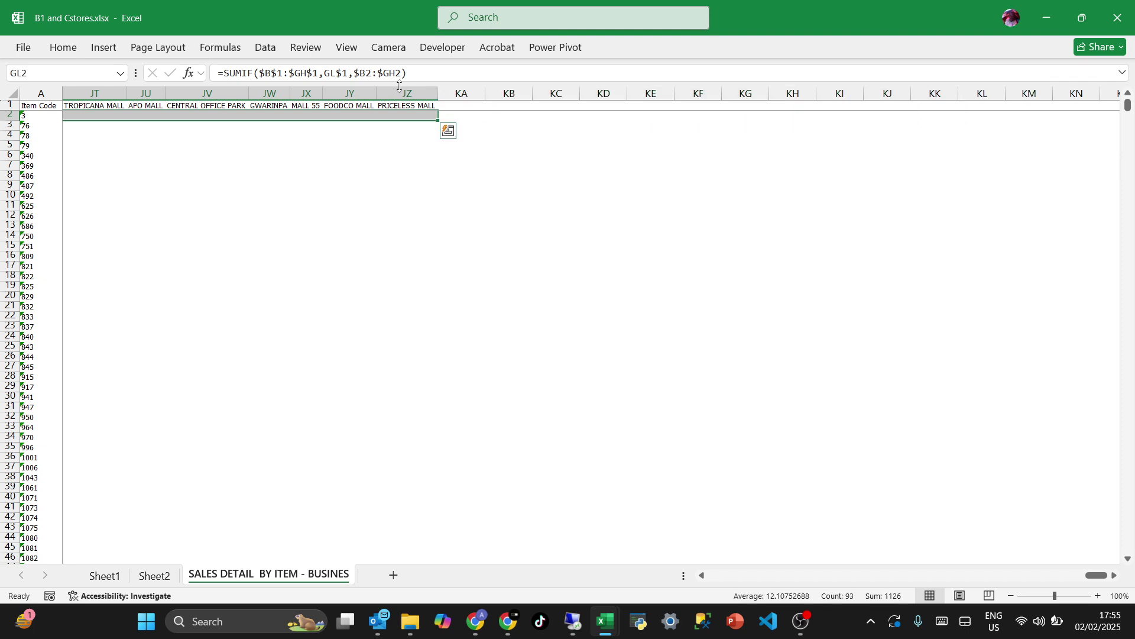
Examine the copied SUMIF formulas in row 2, including GM2, GP2 and GN2, for correct range and criteria references.
key("Left")
key("Left")
key("Left")
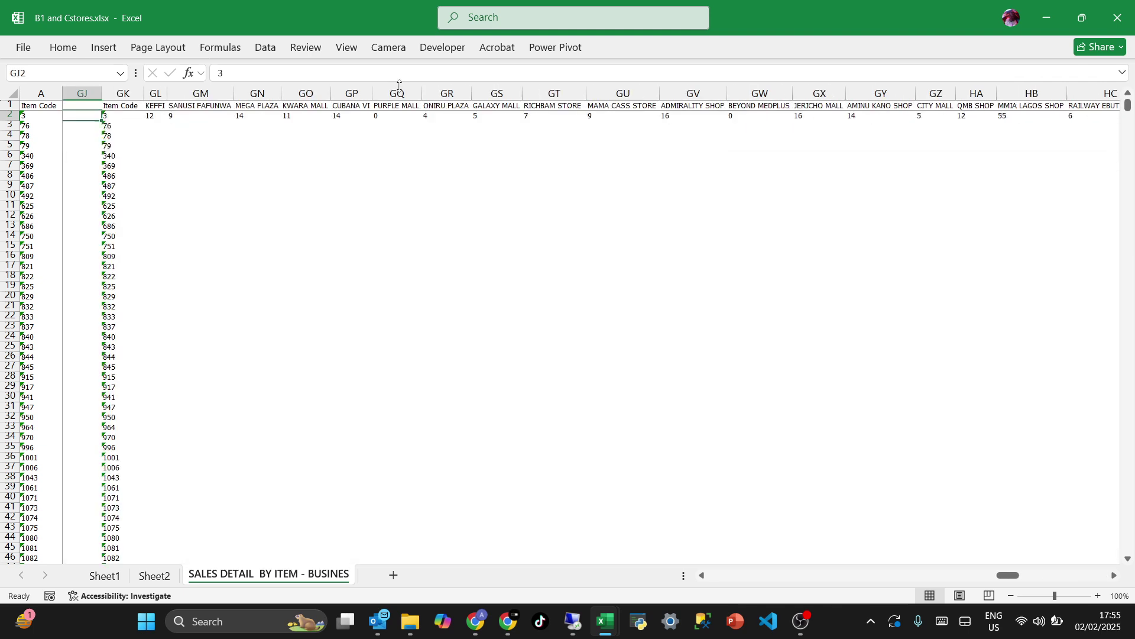
key("Right")
key("Right")
key("Right")
key("Left")
key("Left")
key("Left")
key("Right")
key("Right")
key("Right")
key("Right")
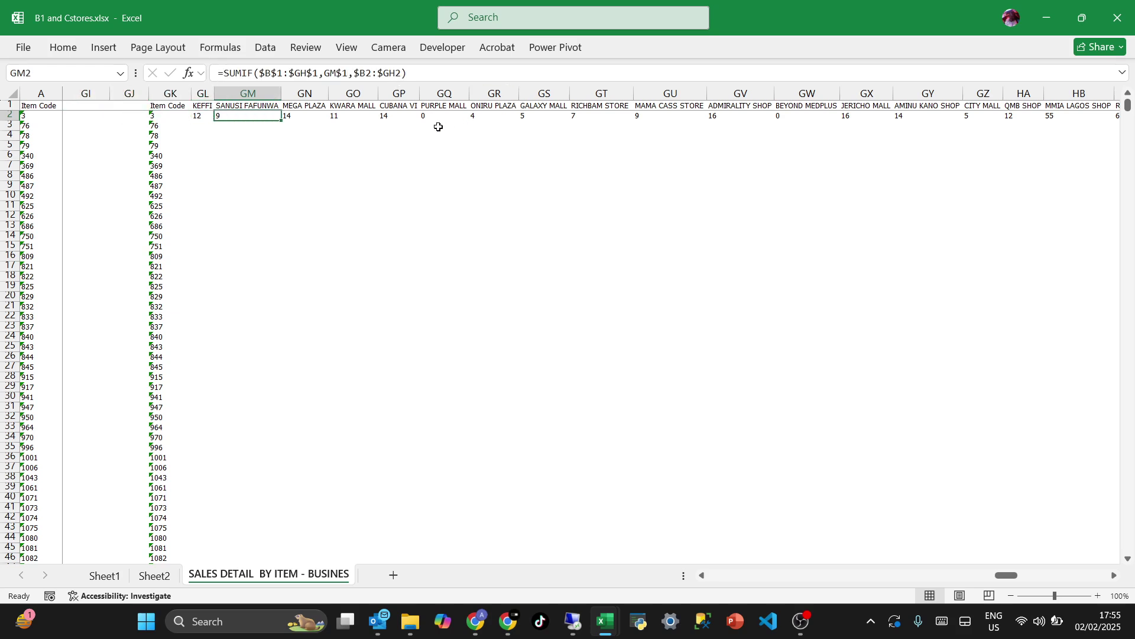
double_click(412, 116)
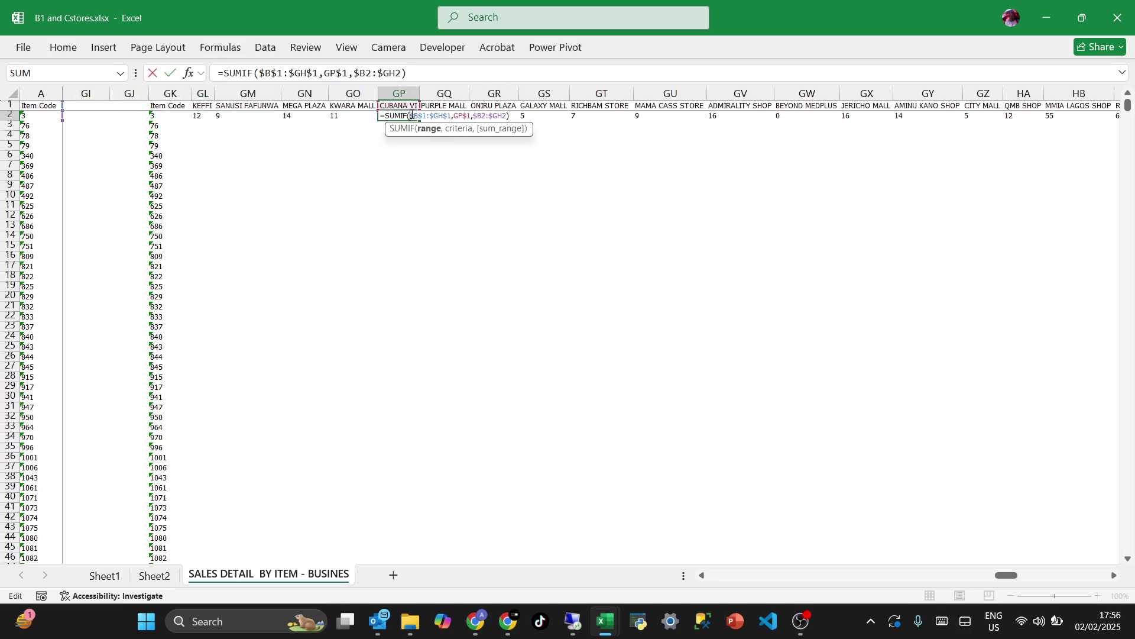
key("Return")
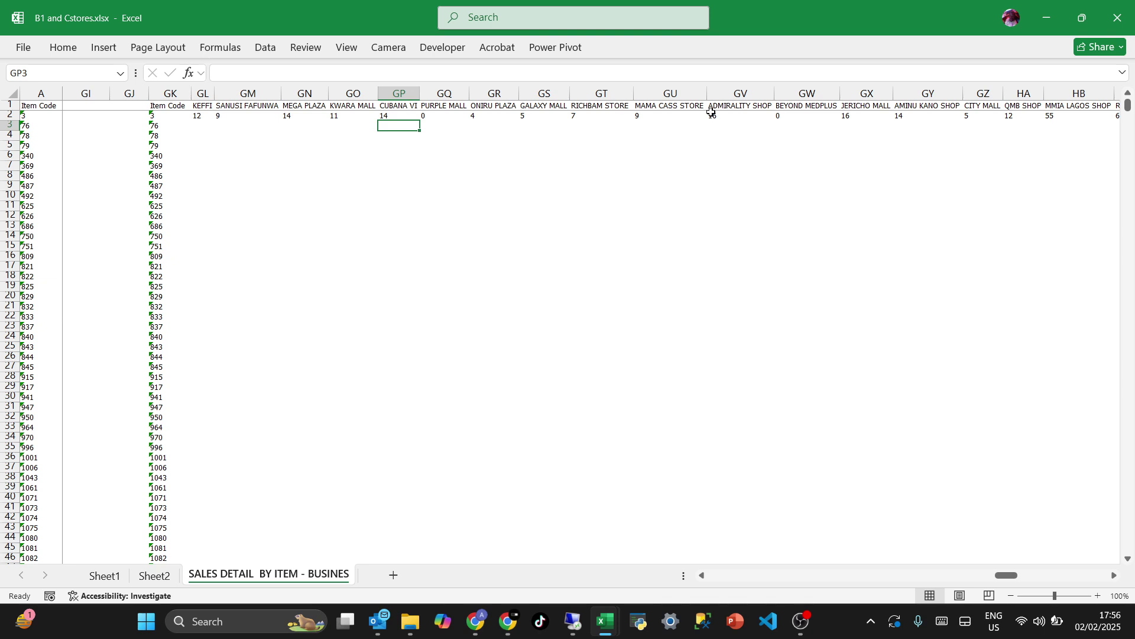
key("ctrl+Left")
key("ctrl+Left")
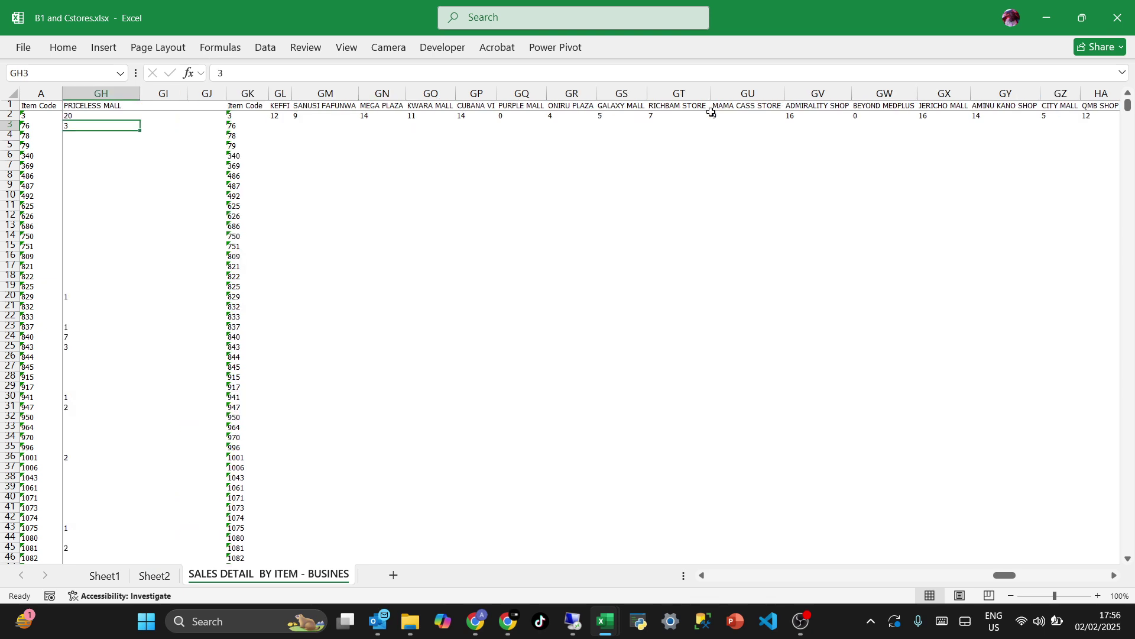
double_click(366, 116)
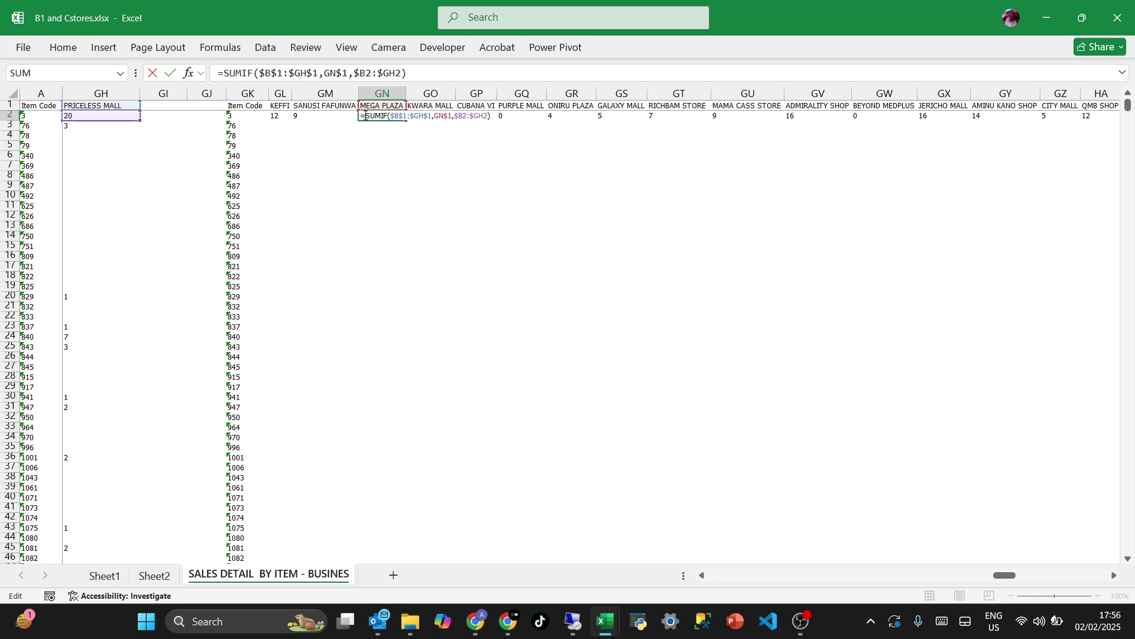
key("Escape")
Fill the row 2 SUMIF formulas in columns GL through JZ down to the last item code row.
key("Left")
key("Left")
key("Left")
key("ctrl+Down")
key("Right")
key("ctrl+Up")
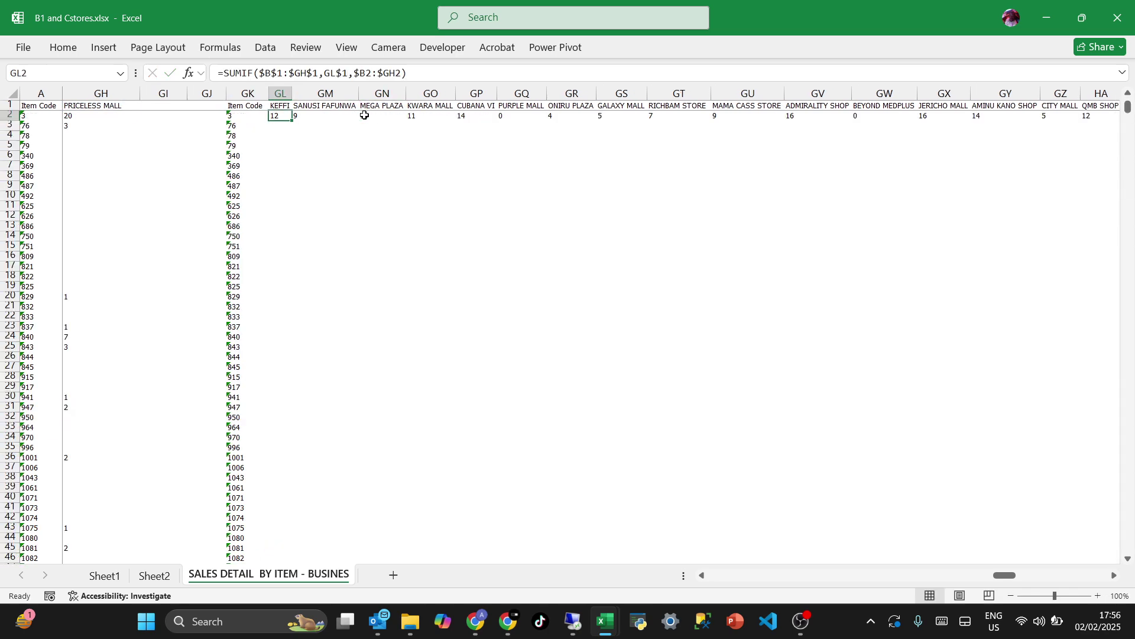
key("ctrl+shift+Right")
key("ctrl+shift+Down")
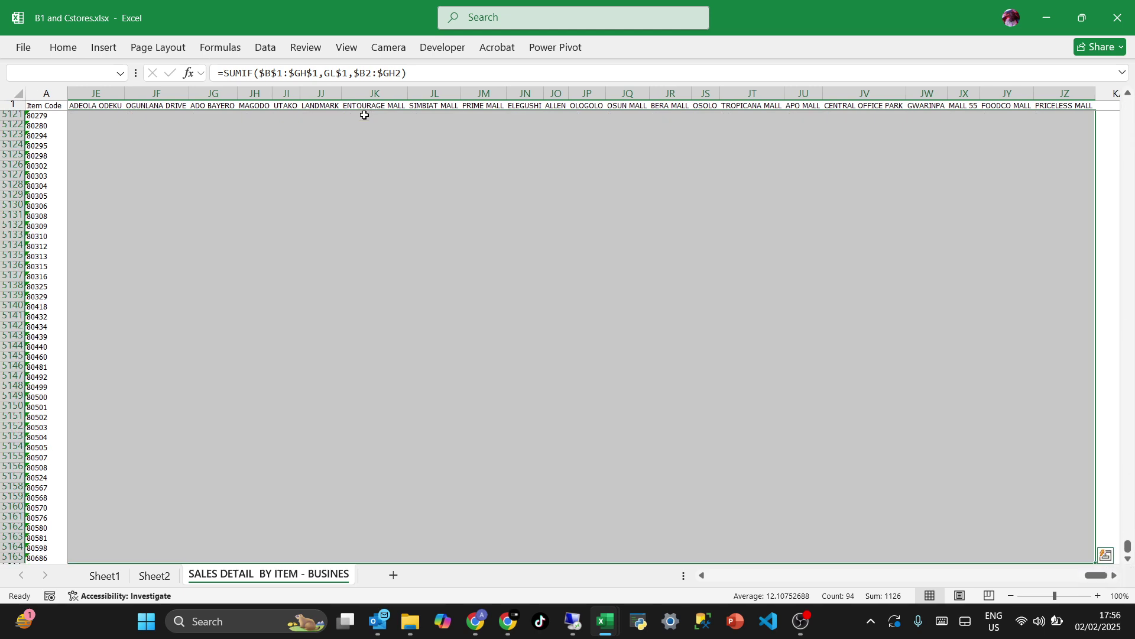
key("ctrl+d")
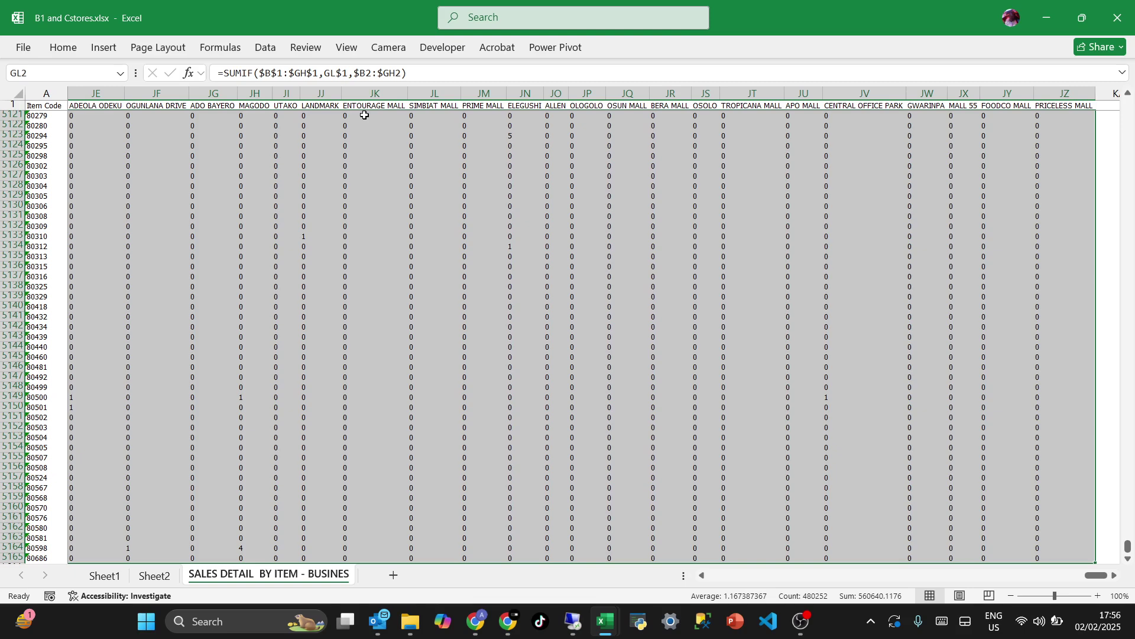
Check the filled-down SUMIF references in the KEFFI column at GL3 and the ONIRU PLAZA column at GR25.
key("Left")
key("Up")
key("Left")
key("Left")
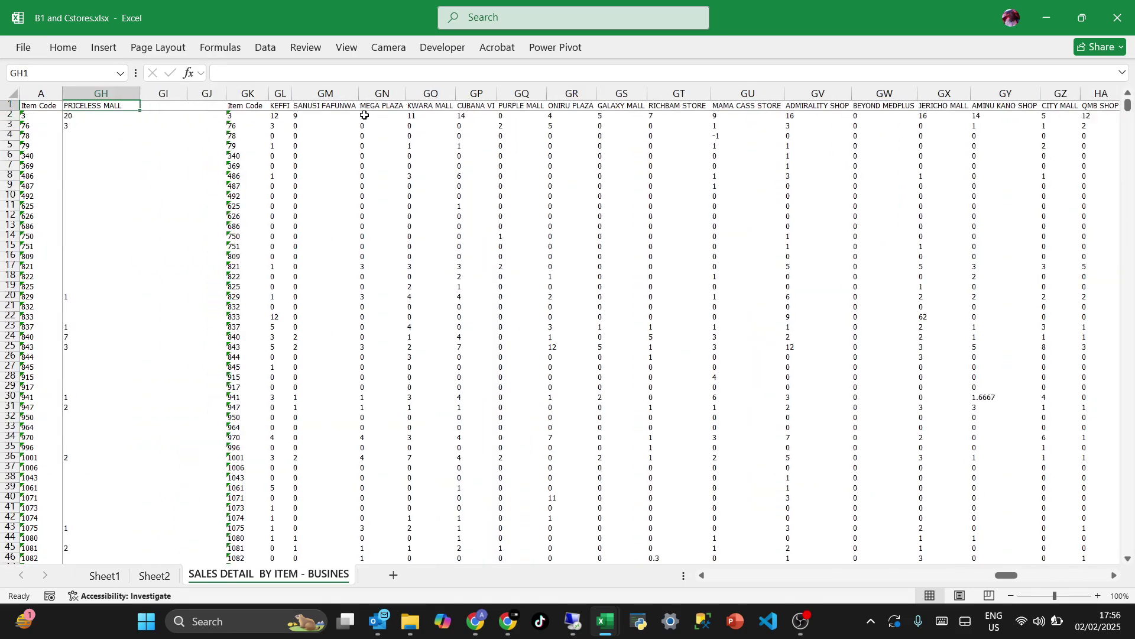
key("Left")
key("Right")
key("Right")
key("Right")
key("Right")
key("Down")
key("Down")
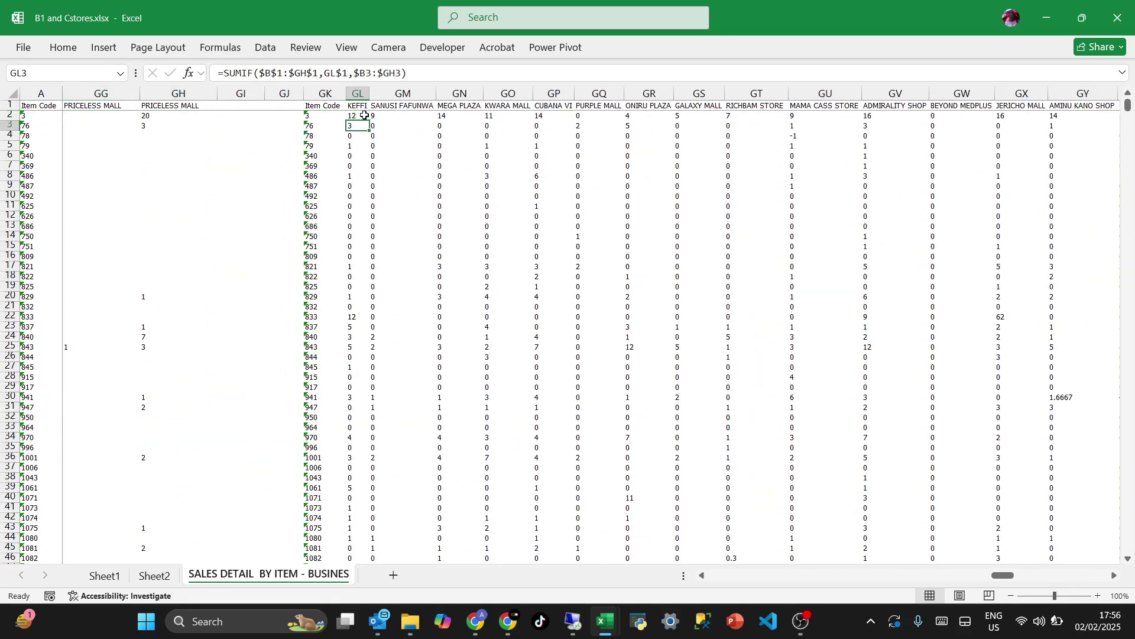
double_click(628, 346)
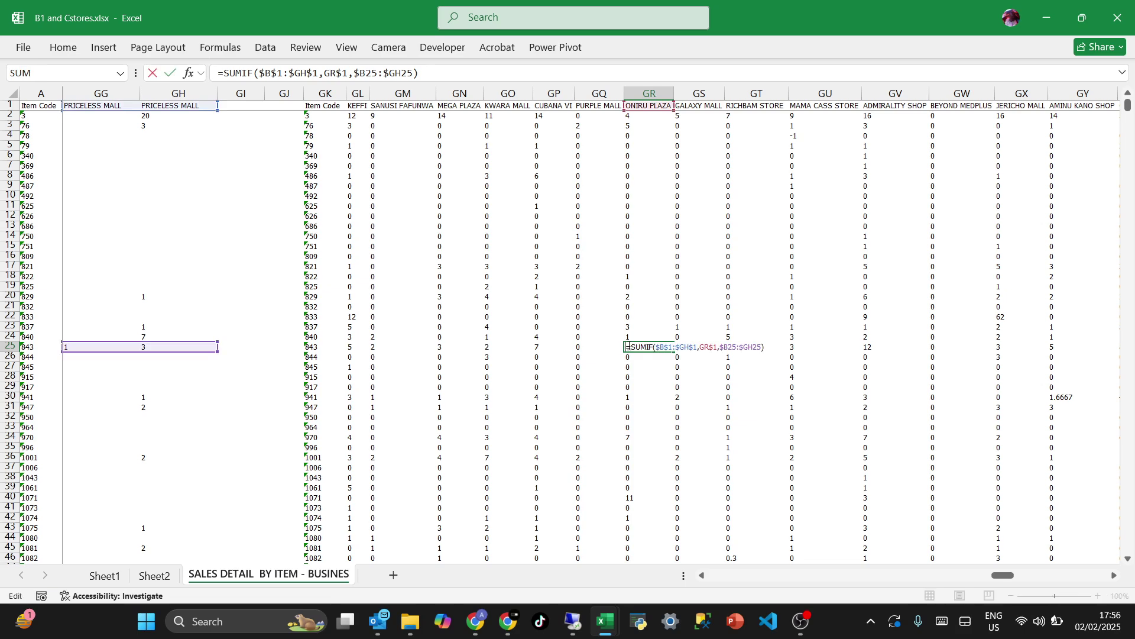
key("Escape")
Review the consolidated store totals alongside the original store columns, inspecting row 4 and the MEGA PLAZA formula in GN24.
key("Up")
key("ctrl+Left")
key("Left")
key("Right")
key("ctrl+Up")
key("Down")
key("Down")
key("Down")
key("Right")
key("Right")
key("Right")
key("Right")
key("Right")
key("Right")
key("Right")
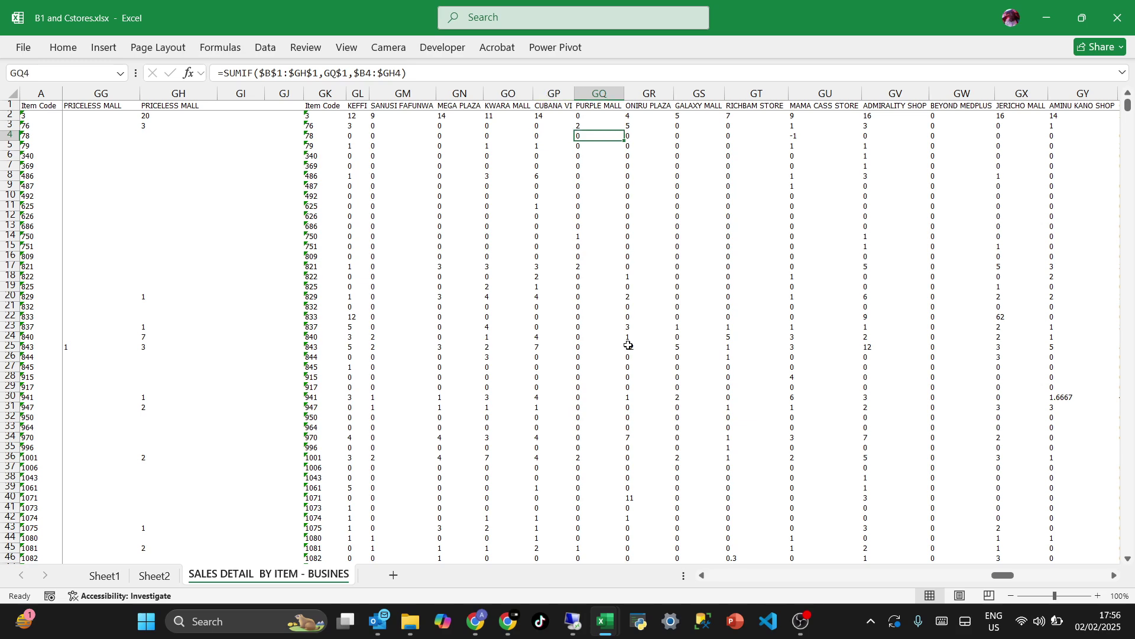
key("Left")
key("Left")
key("Left")
key("Left")
key("Left")
key("Left")
key("Left")
key("Left")
key("Left")
key("Left")
key("Left")
key("Left")
key("Right")
key("Right")
key("Right")
key("Right")
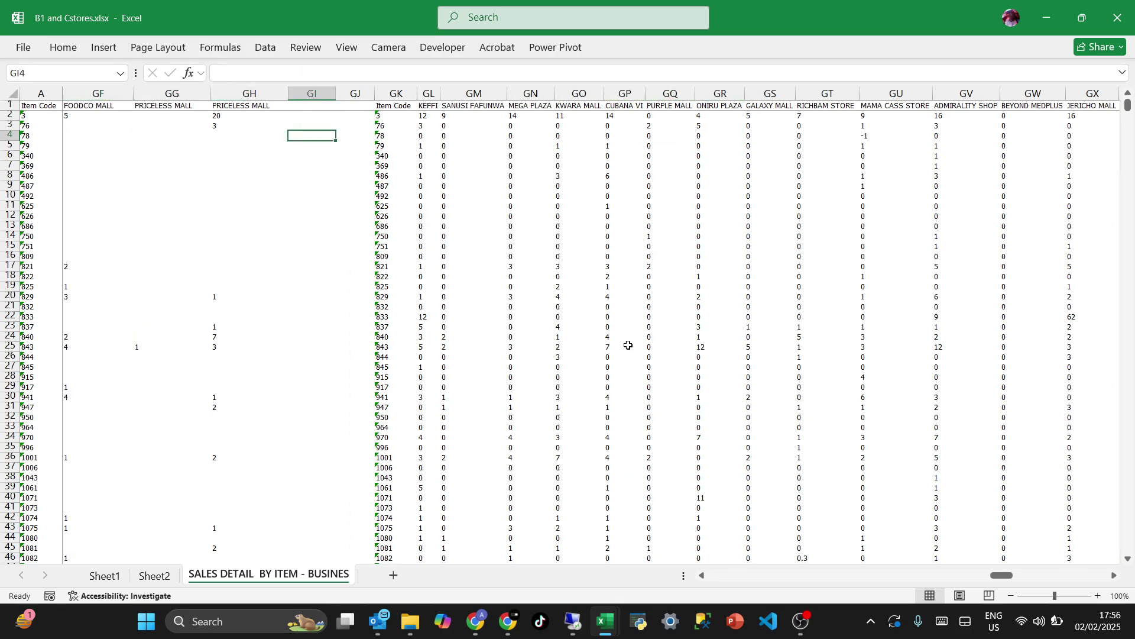
left_click(554, 338)
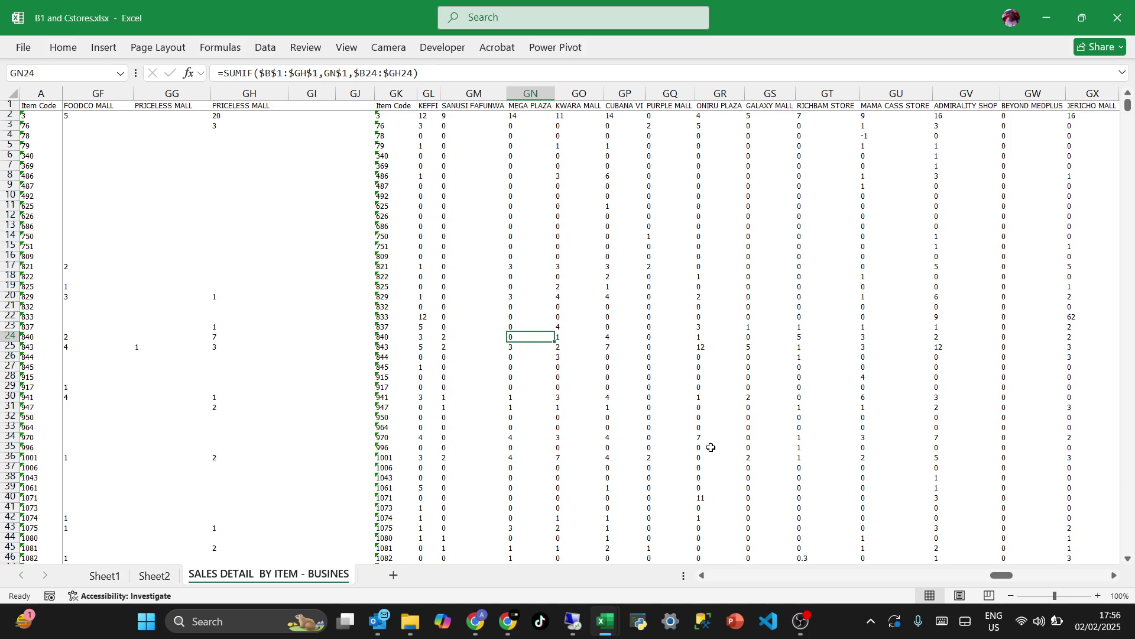